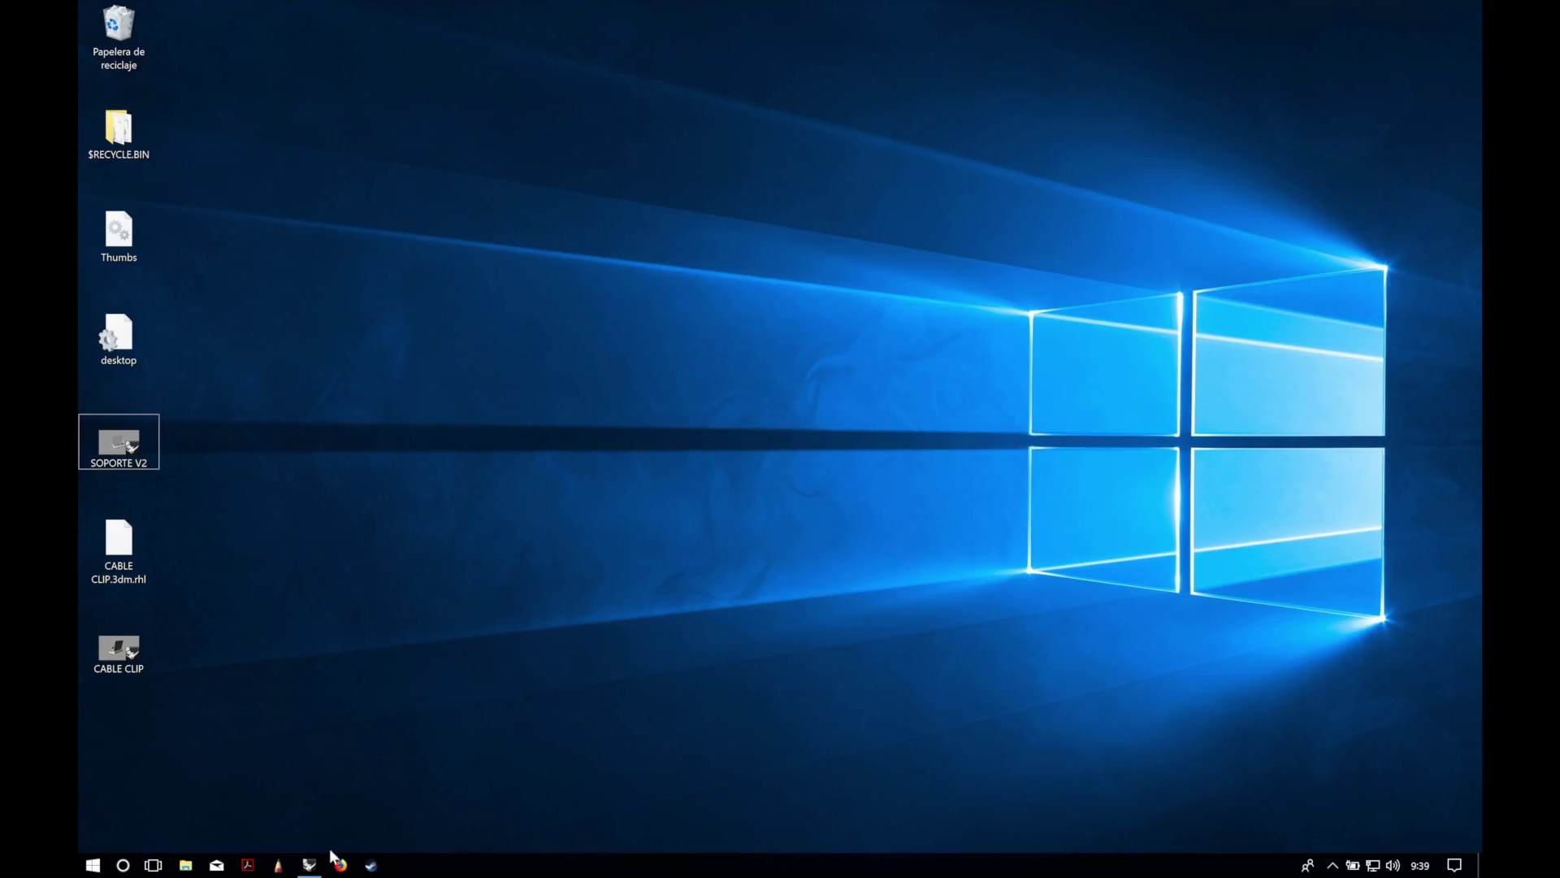
# Step: Switch to the Rhinoceros window and set the Perspective viewport to the Shaded display mode
pyautogui.click(309, 865)
pyautogui.moveTo(495, 362)
pyautogui.mouseDown(button='right')
pyautogui.moveTo(512, 398)
pyautogui.moveTo(471, 382)
pyautogui.moveTo(574, 422)
pyautogui.mouseUp(button='right')
pyautogui.click(135, 27)
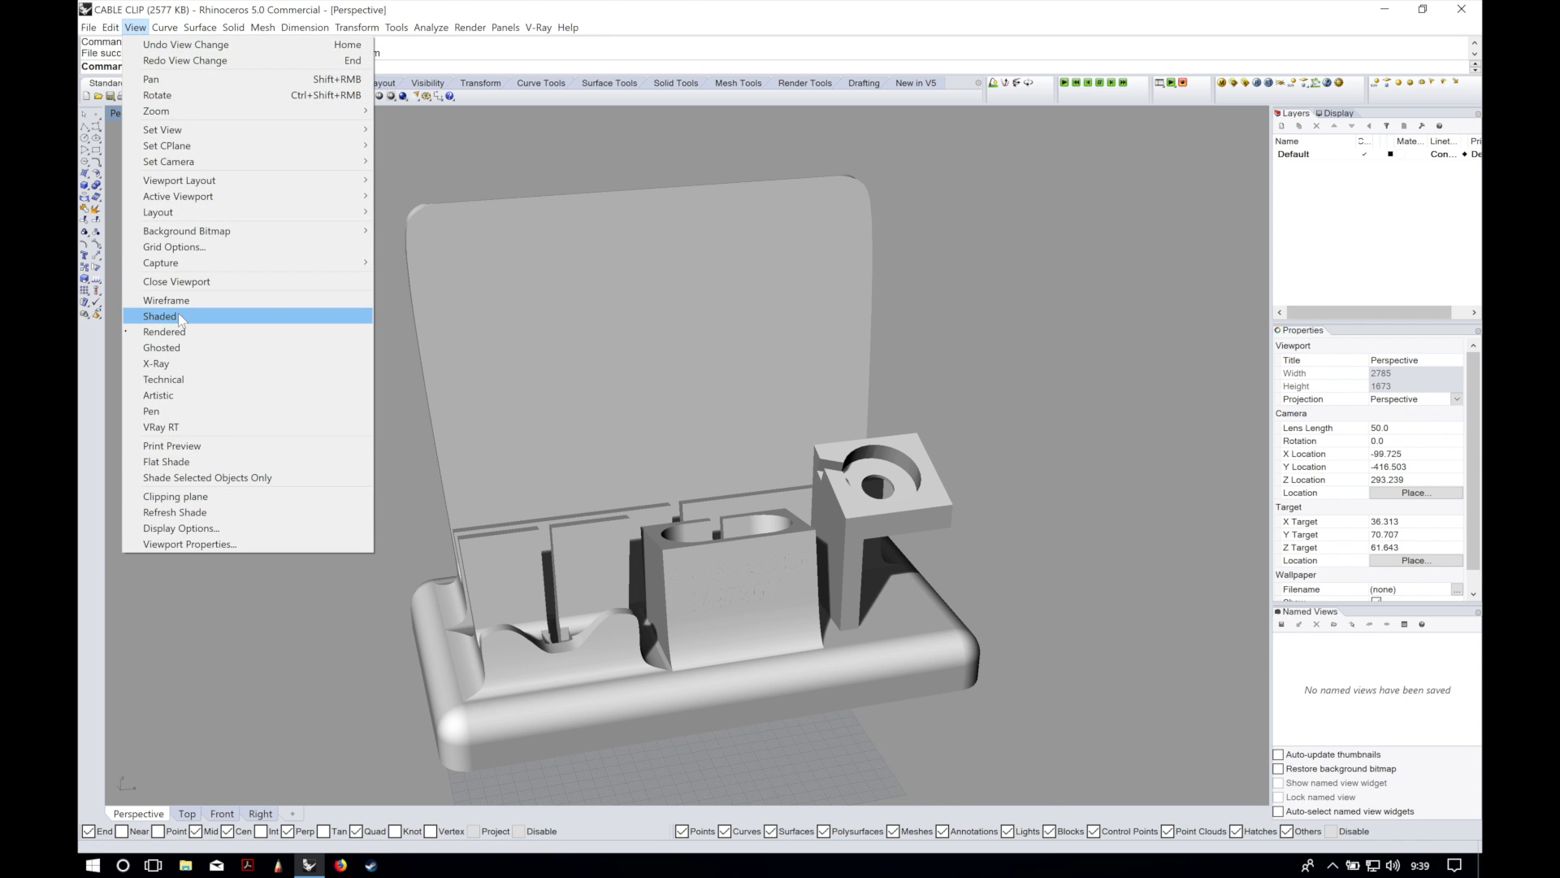
pyautogui.click(179, 318)
# Step: Explode the stand model into separate surfaces
pyautogui.moveTo(936, 359)
pyautogui.mouseDown(button='right')
pyautogui.moveTo(883, 490)
pyautogui.moveTo(690, 467)
pyautogui.moveTo(817, 445)
pyautogui.mouseUp(button='right')
pyautogui.click(690, 602)
pyautogui.write('Explode')
pyautogui.press('Return')
# Step: Keep only the base's rear face with the four cable notches and delete all the other surfaces
pyautogui.click(658, 620)
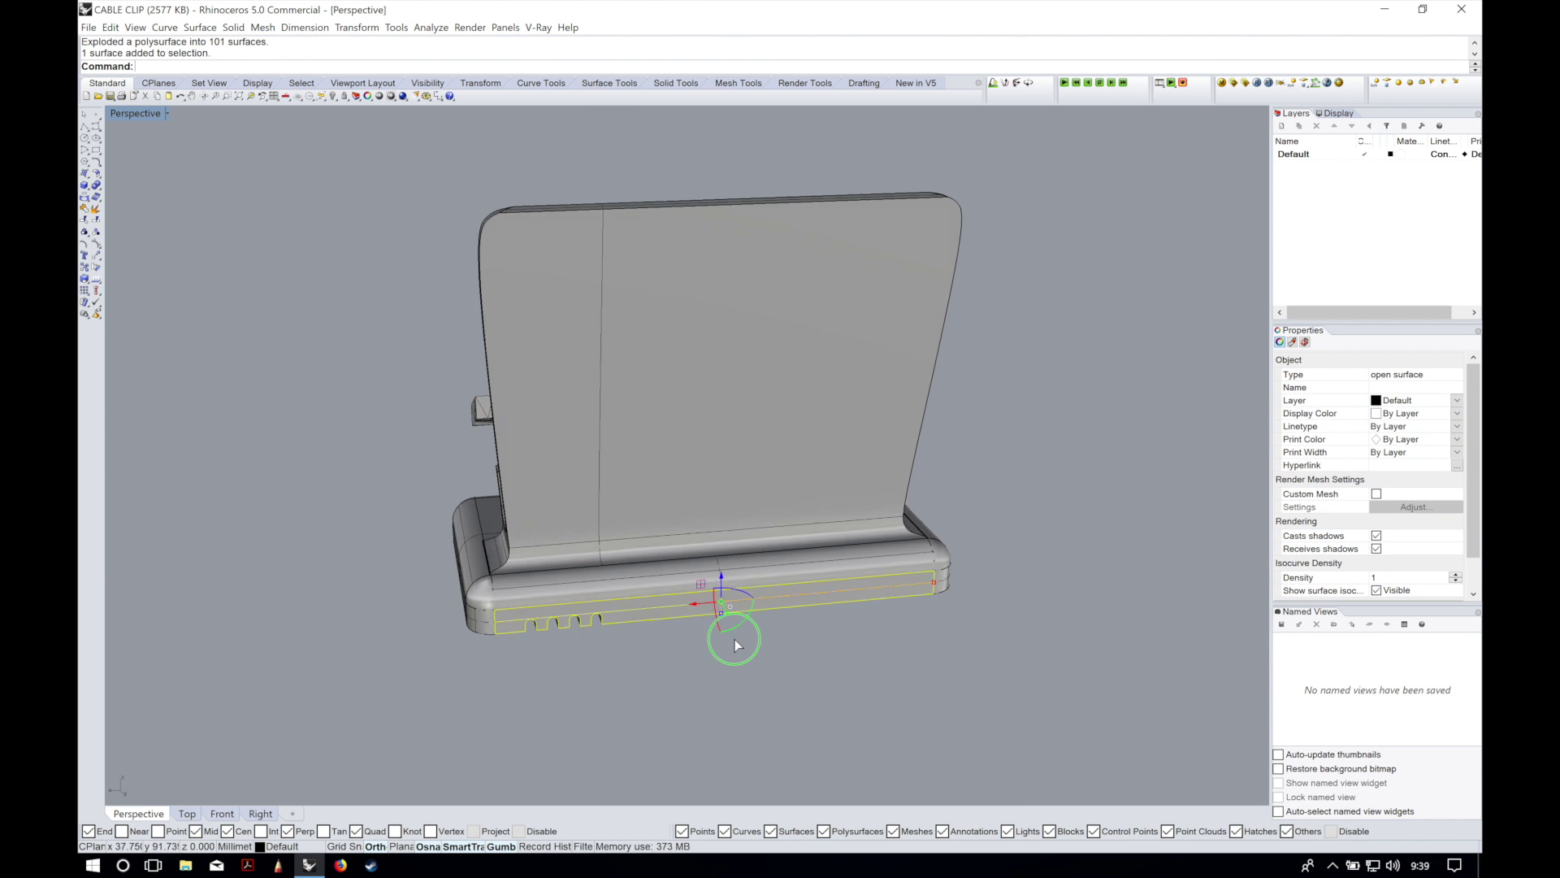
pyautogui.moveTo(707, 637); pyautogui.dragTo(766, 606, button='right')
pyautogui.moveTo(753, 595); pyautogui.dragTo(873, 637)
pyautogui.press('Delete')
pyautogui.moveTo(874, 637); pyautogui.dragTo(934, 683, button='right')
# Step: Move the notched strip surface from its end corner to the origin 0,0,0
pyautogui.click(1036, 628)
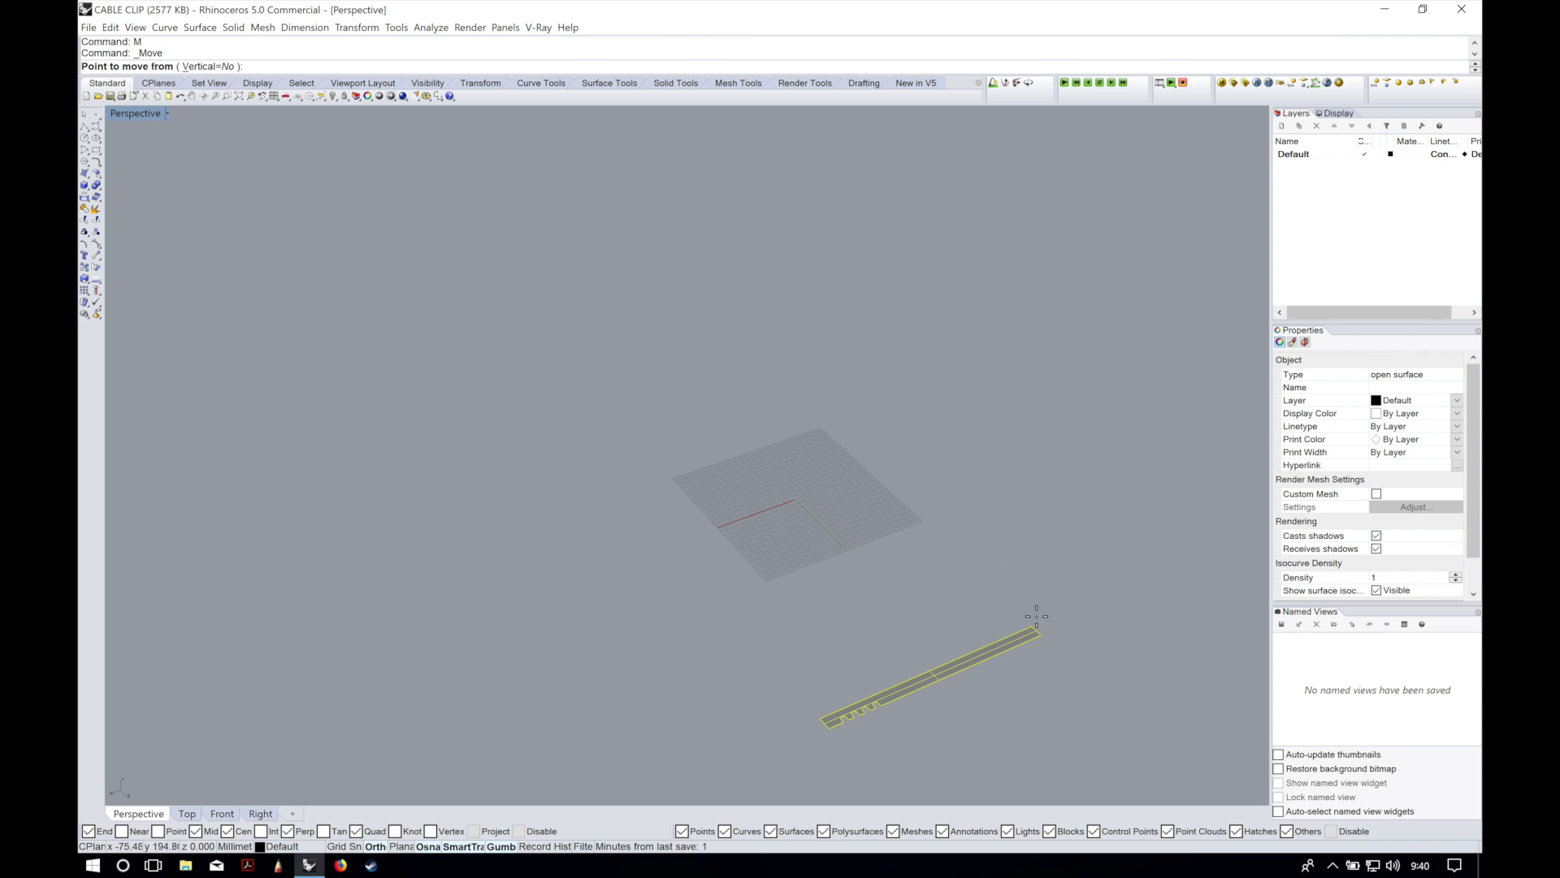
pyautogui.write('M')
pyautogui.press('Return')
pyautogui.write('0,0,0')
pyautogui.press('Return')
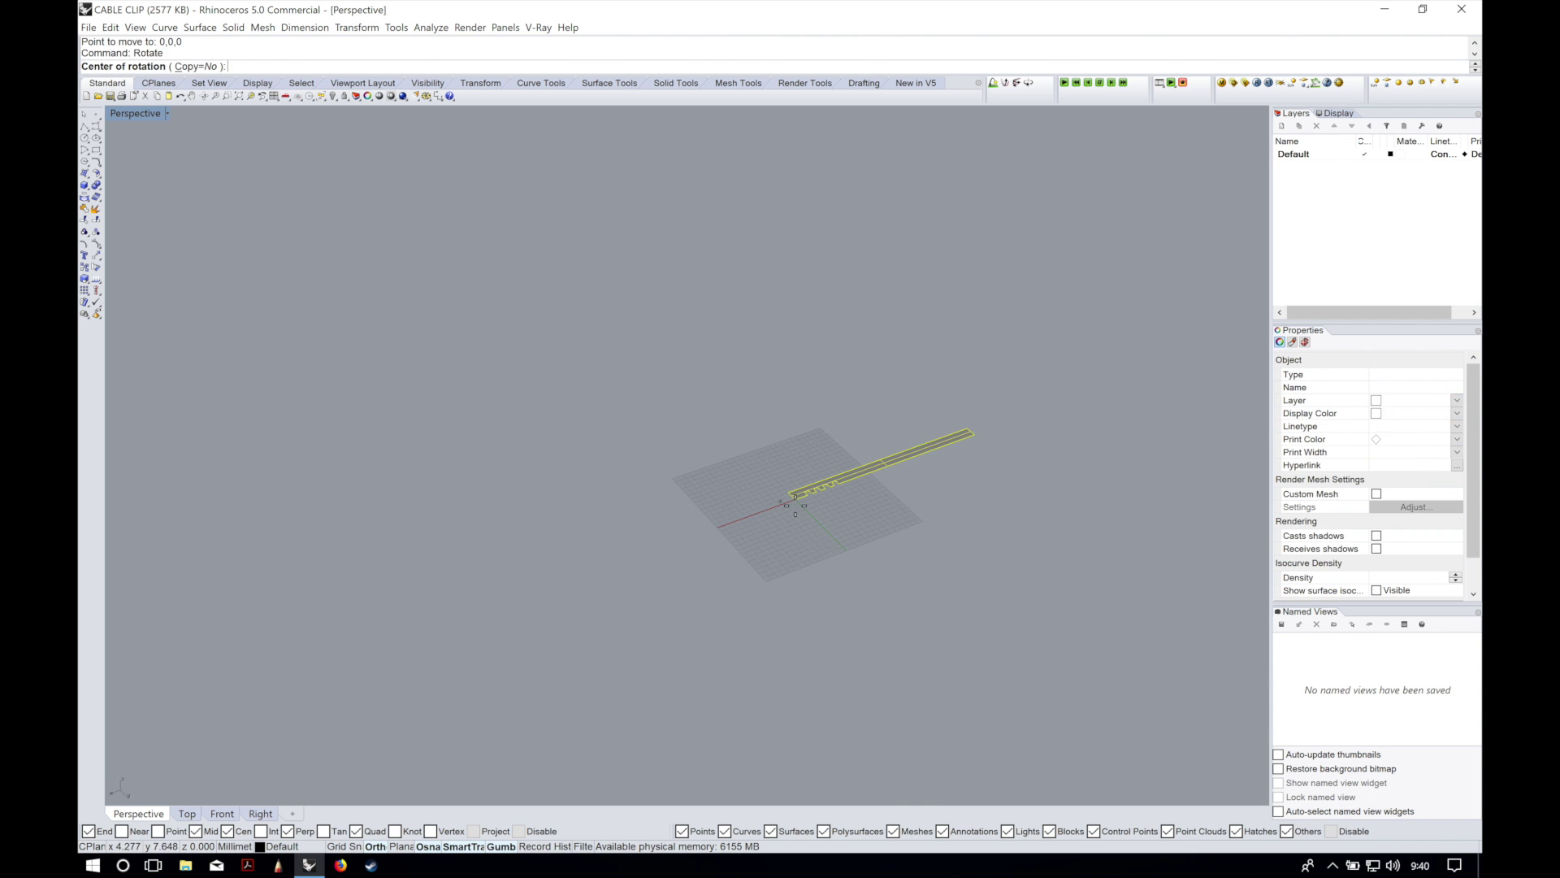
# Step: Rotate the notched strip twice by 90 degrees about the origin so it runs along the positive X axis
pyautogui.click(796, 505)
pyautogui.write('90')
pyautogui.press('Return')
pyautogui.press('Return')
pyautogui.click(798, 503)
pyautogui.press('Return')
# Step: Draw a circle centred on the first notch's rounded top, with its radius reaching the notch's edge
pyautogui.scroll(5, 721, 571)
pyautogui.moveTo(721, 572); pyautogui.dragTo(693, 593, button='right')
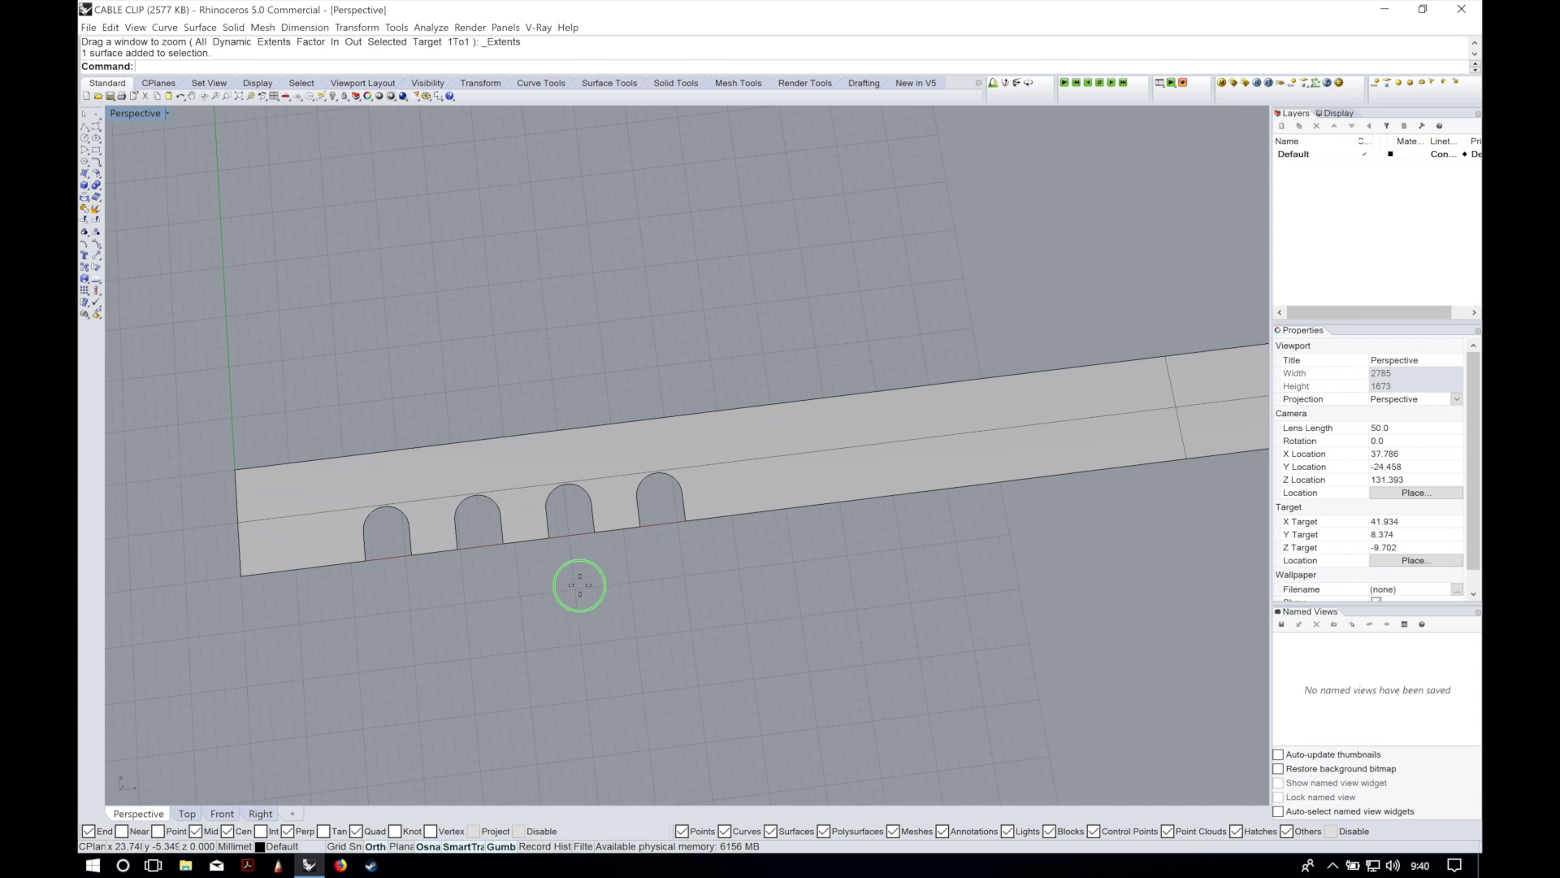
pyautogui.keyDown('shift'); pyautogui.moveTo(579, 585); pyautogui.dragTo(722, 564, button='right'); pyautogui.keyUp('shift')
pyautogui.scroll(2, 637, 570)
pyautogui.scroll(2, 524, 548)
pyautogui.moveTo(480, 599); pyautogui.dragTo(127, 147, button='right')
pyautogui.click(83, 139)
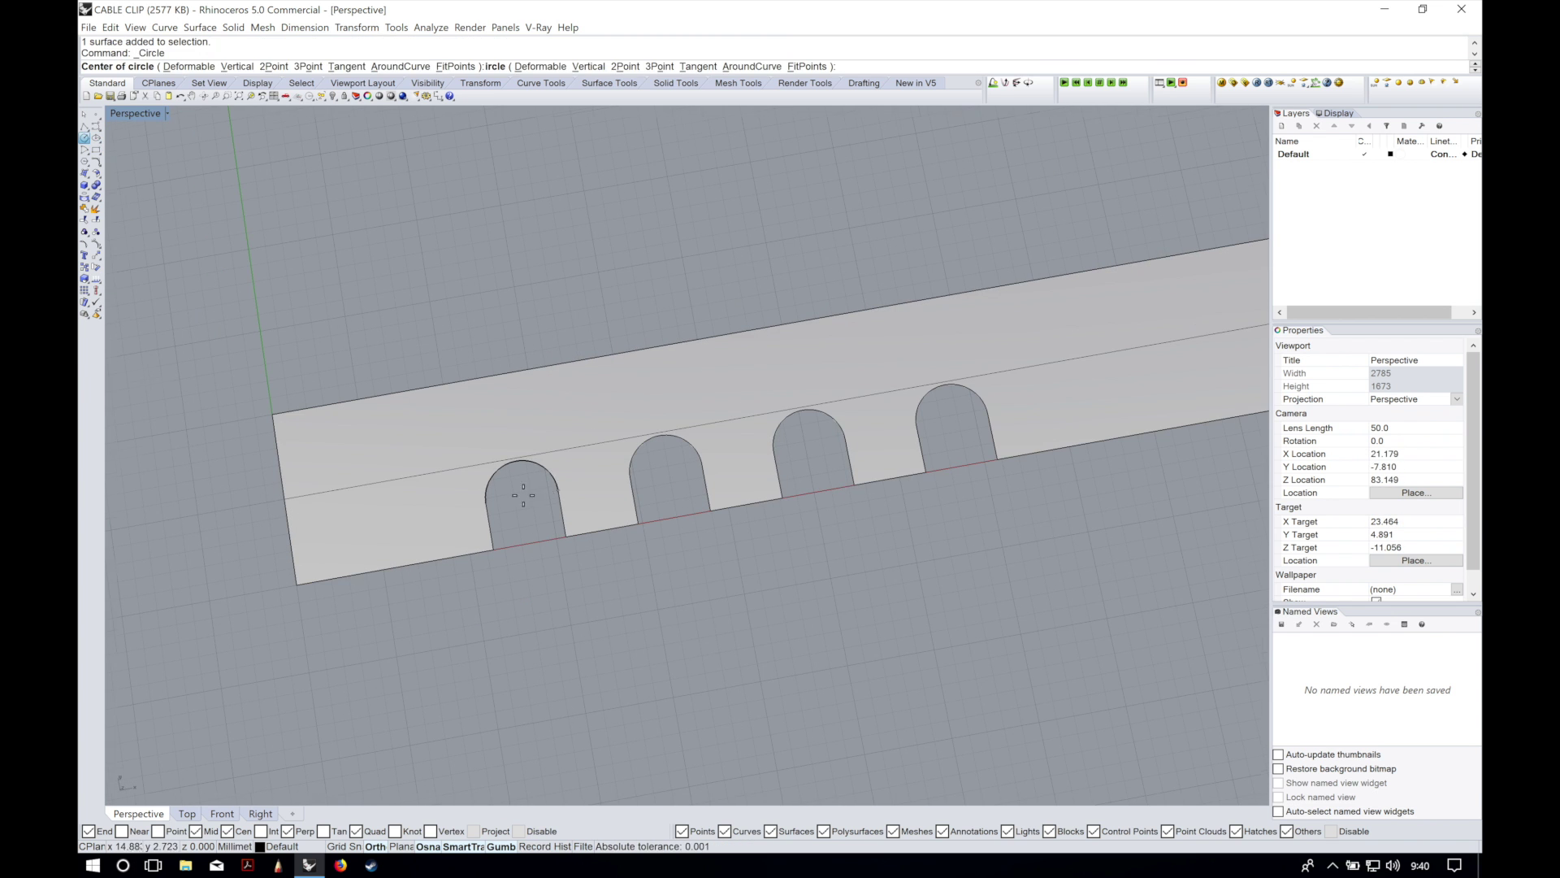
pyautogui.scroll(2, 537, 457)
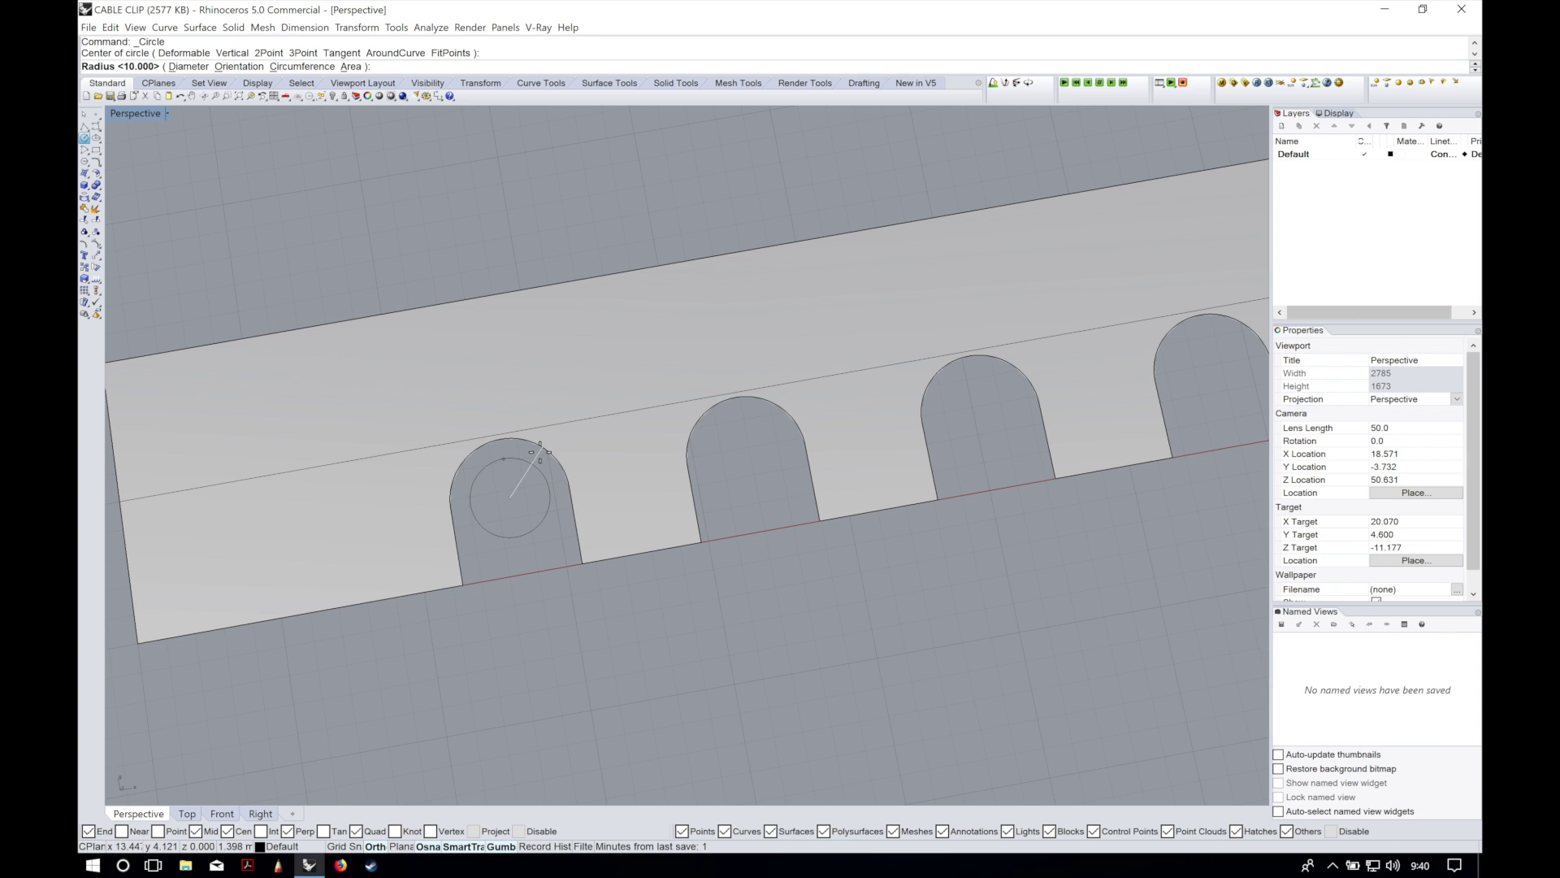
pyautogui.click(567, 477)
# Step: Copy the circle to the arc centres of the other three notches and delete the notched strip surface
pyautogui.write('copy')
pyautogui.press('Return')
pyautogui.click(542, 550)
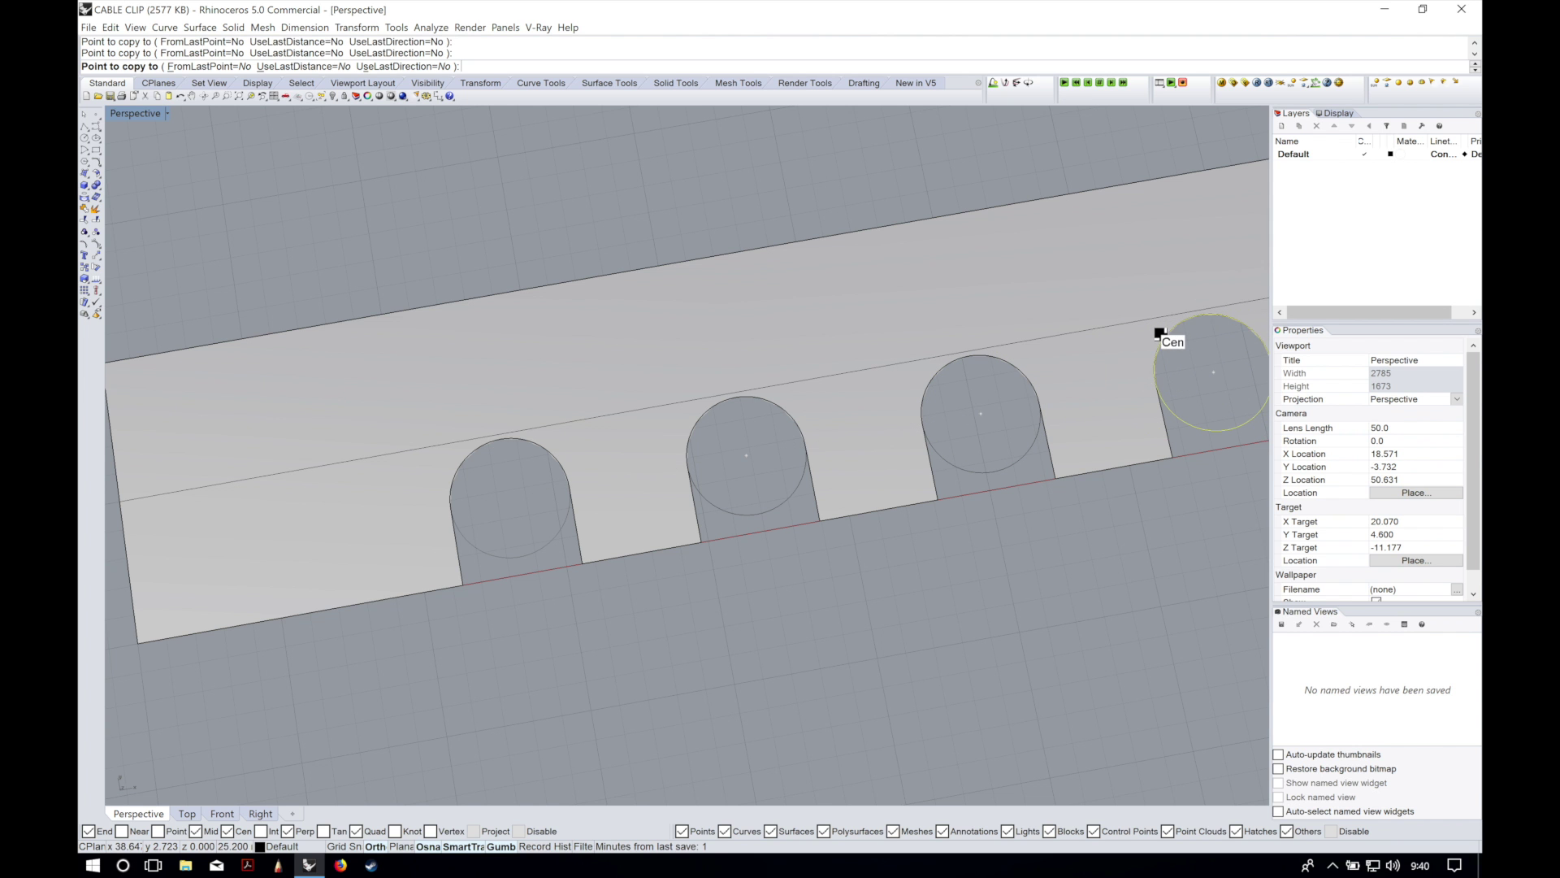
pyautogui.moveTo(858, 609)
pyautogui.mouseDown(button='right')
pyautogui.moveTo(847, 636)
pyautogui.moveTo(902, 593)
pyautogui.moveTo(846, 588)
pyautogui.mouseUp(button='right')
pyautogui.scroll(-4, 829, 579)
pyautogui.moveTo(759, 509); pyautogui.dragTo(705, 413, button='right')
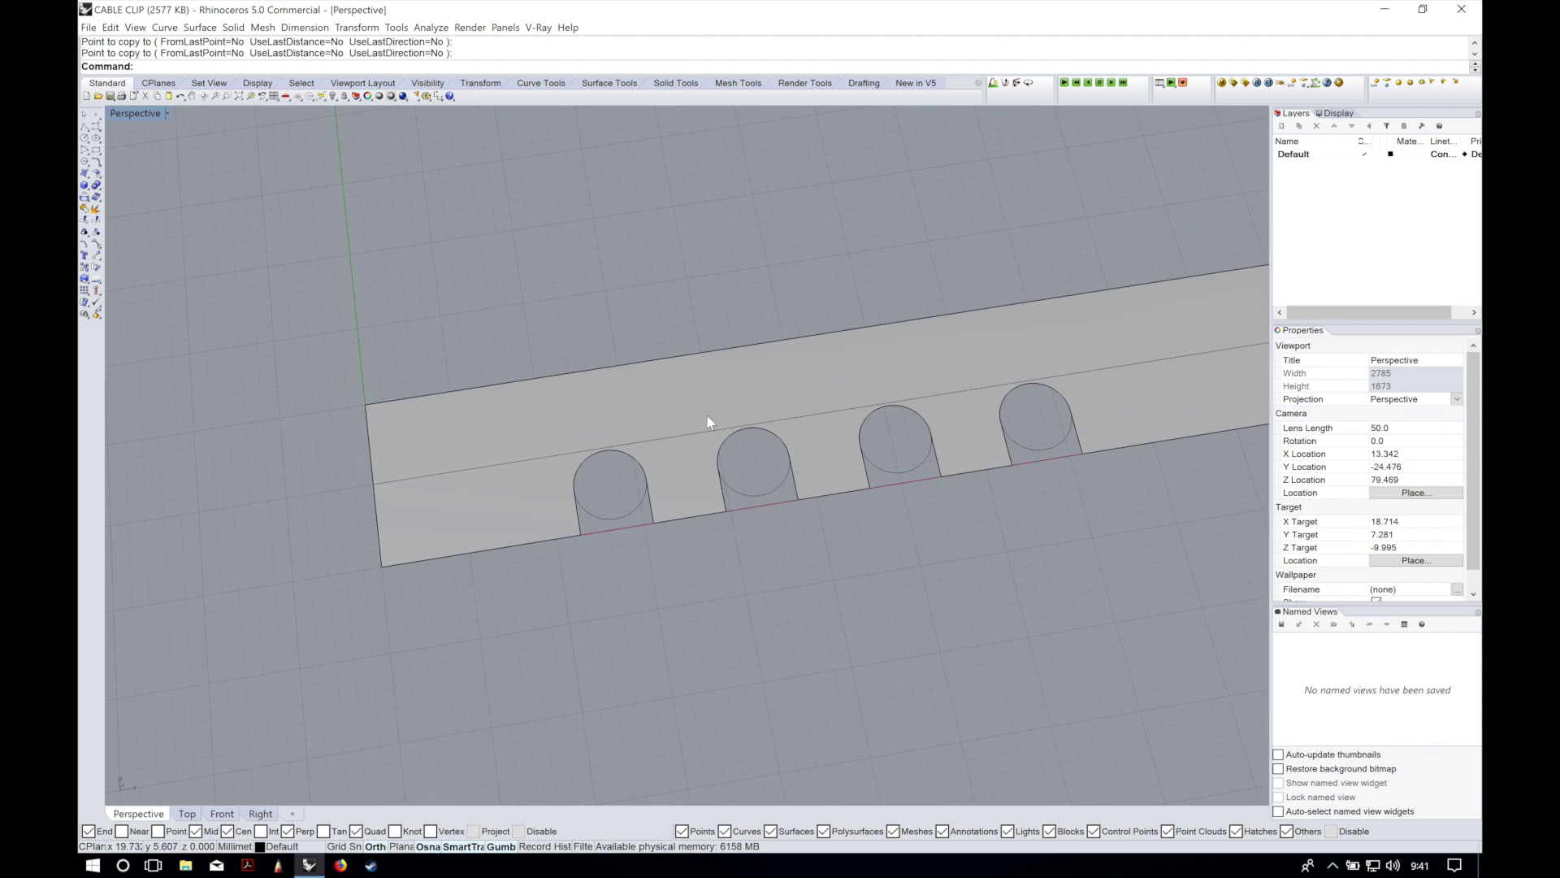
pyautogui.click(705, 412)
pyautogui.press('Delete')
# Step: Offset the first circle outward by 1.2 mm
pyautogui.scroll(2, 656, 491)
pyautogui.press('Return')
pyautogui.write('1.2')
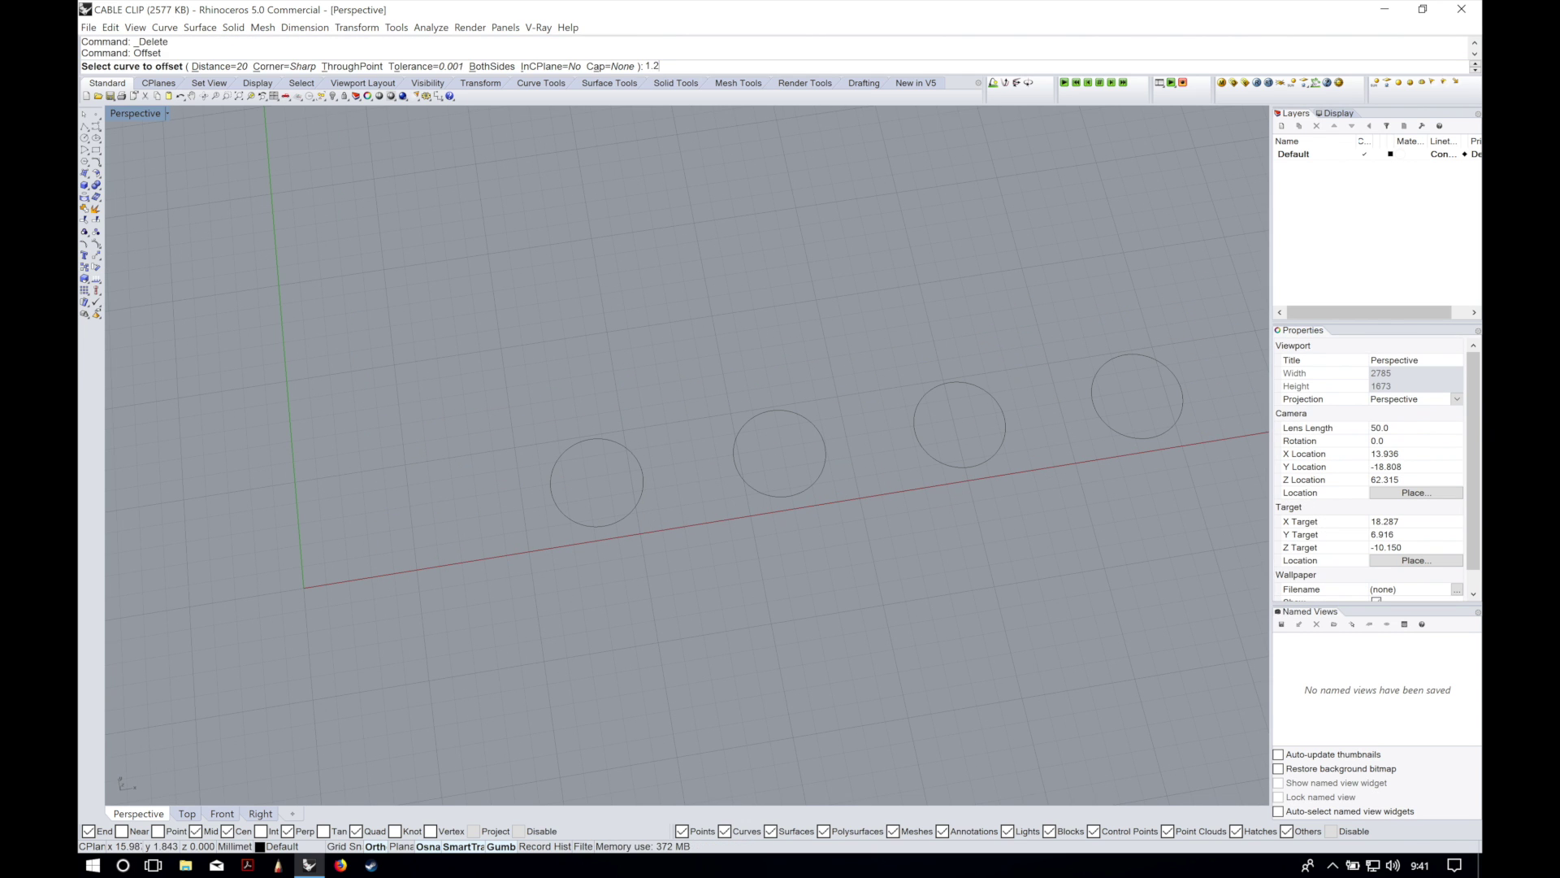
pyautogui.press('Return')
pyautogui.click(644, 480)
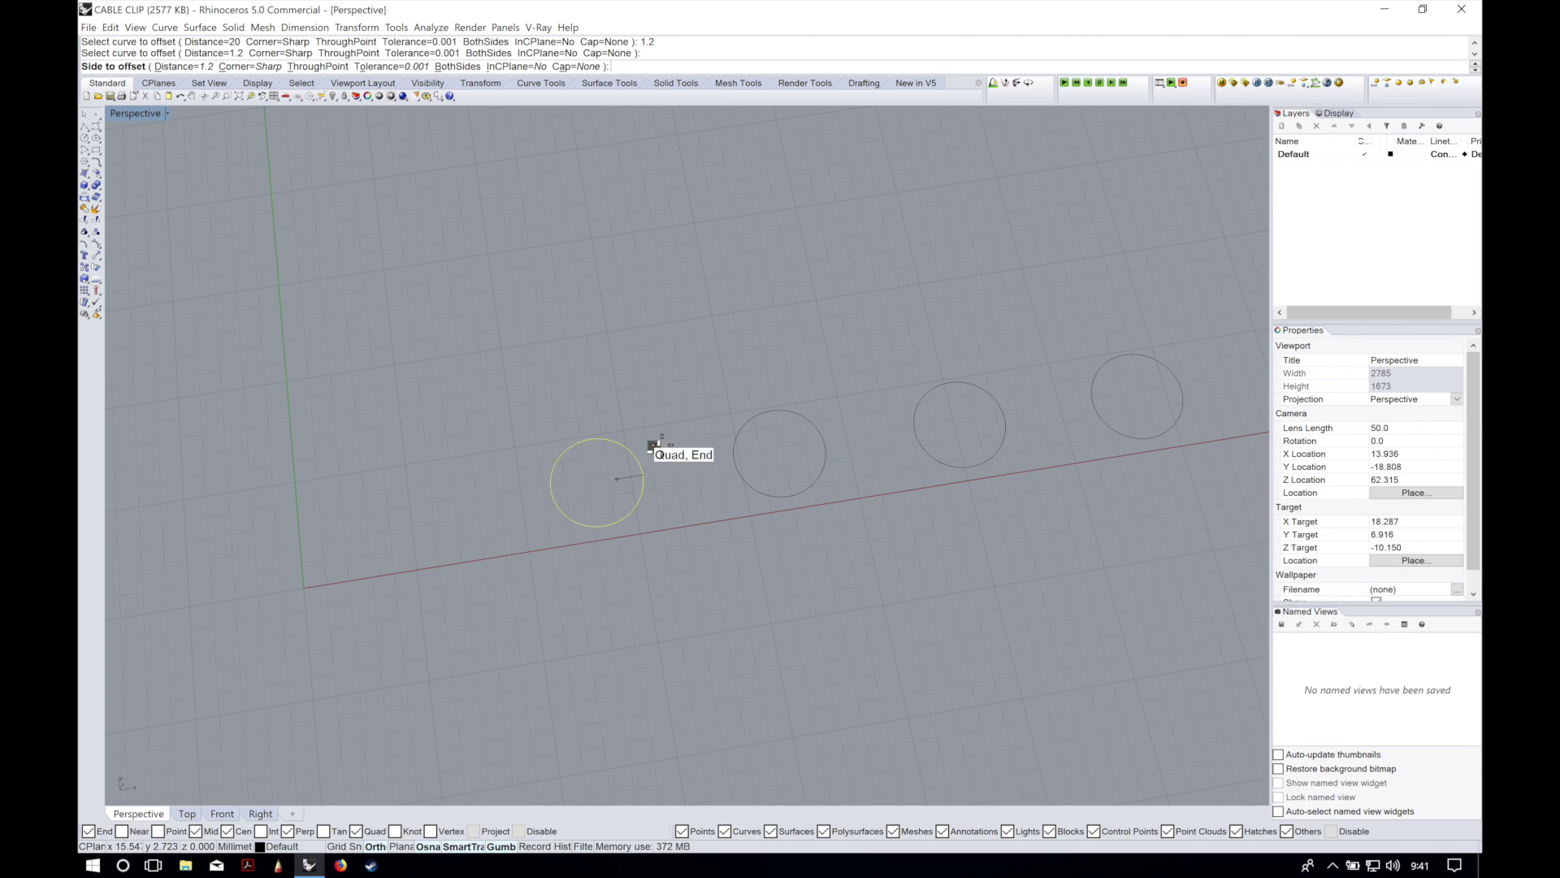
pyautogui.click(673, 429)
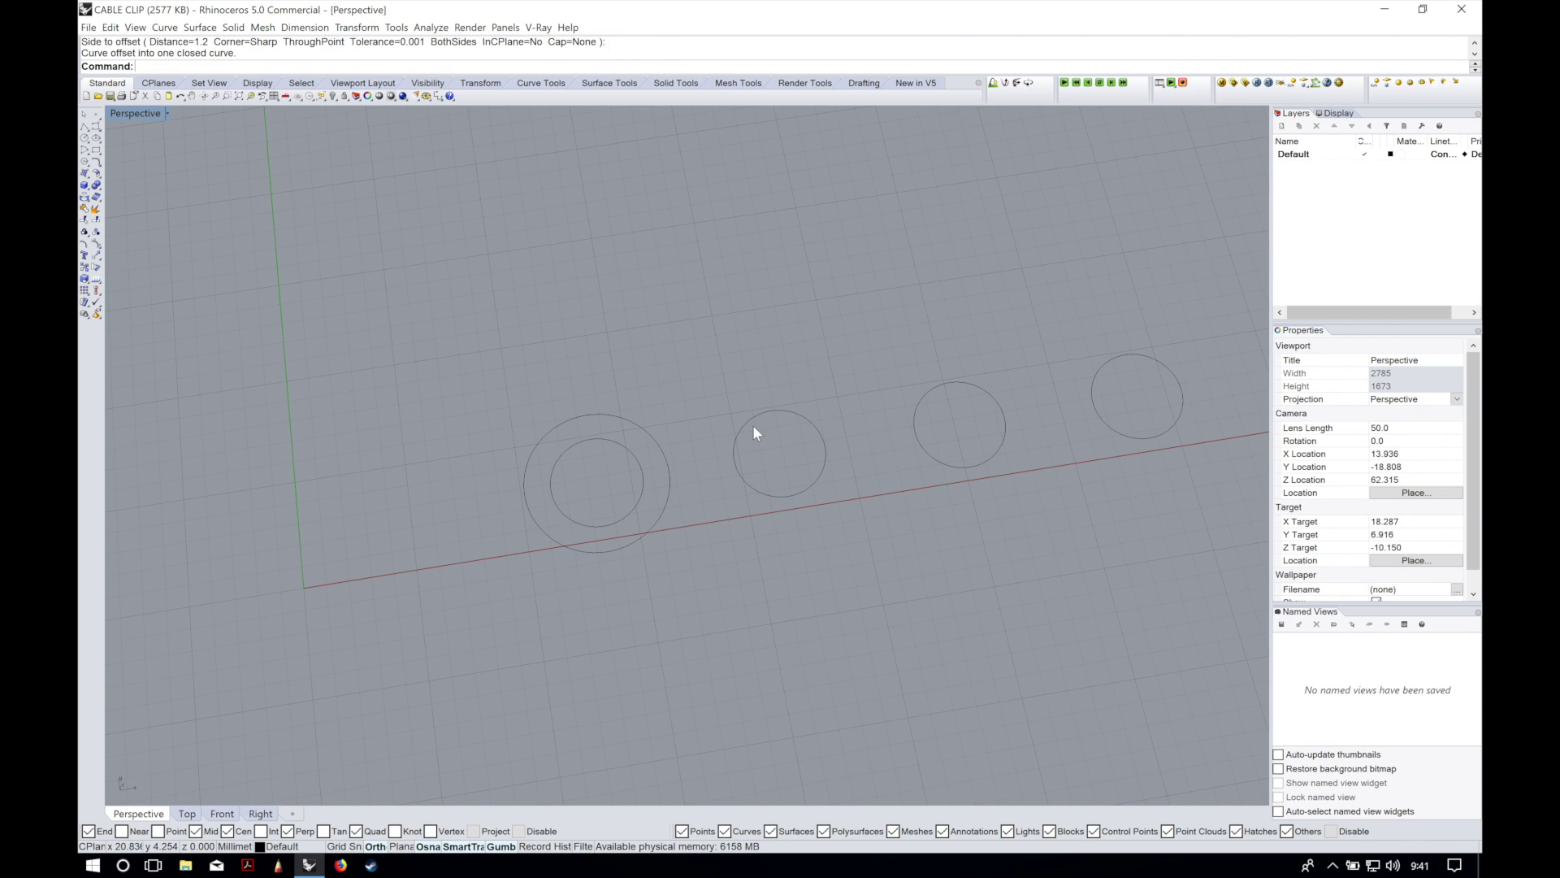
# Step: Offset the other three circles outward by the same 1.2 mm distance
pyautogui.click(743, 427)
pyautogui.press('Return')
pyautogui.click(709, 387)
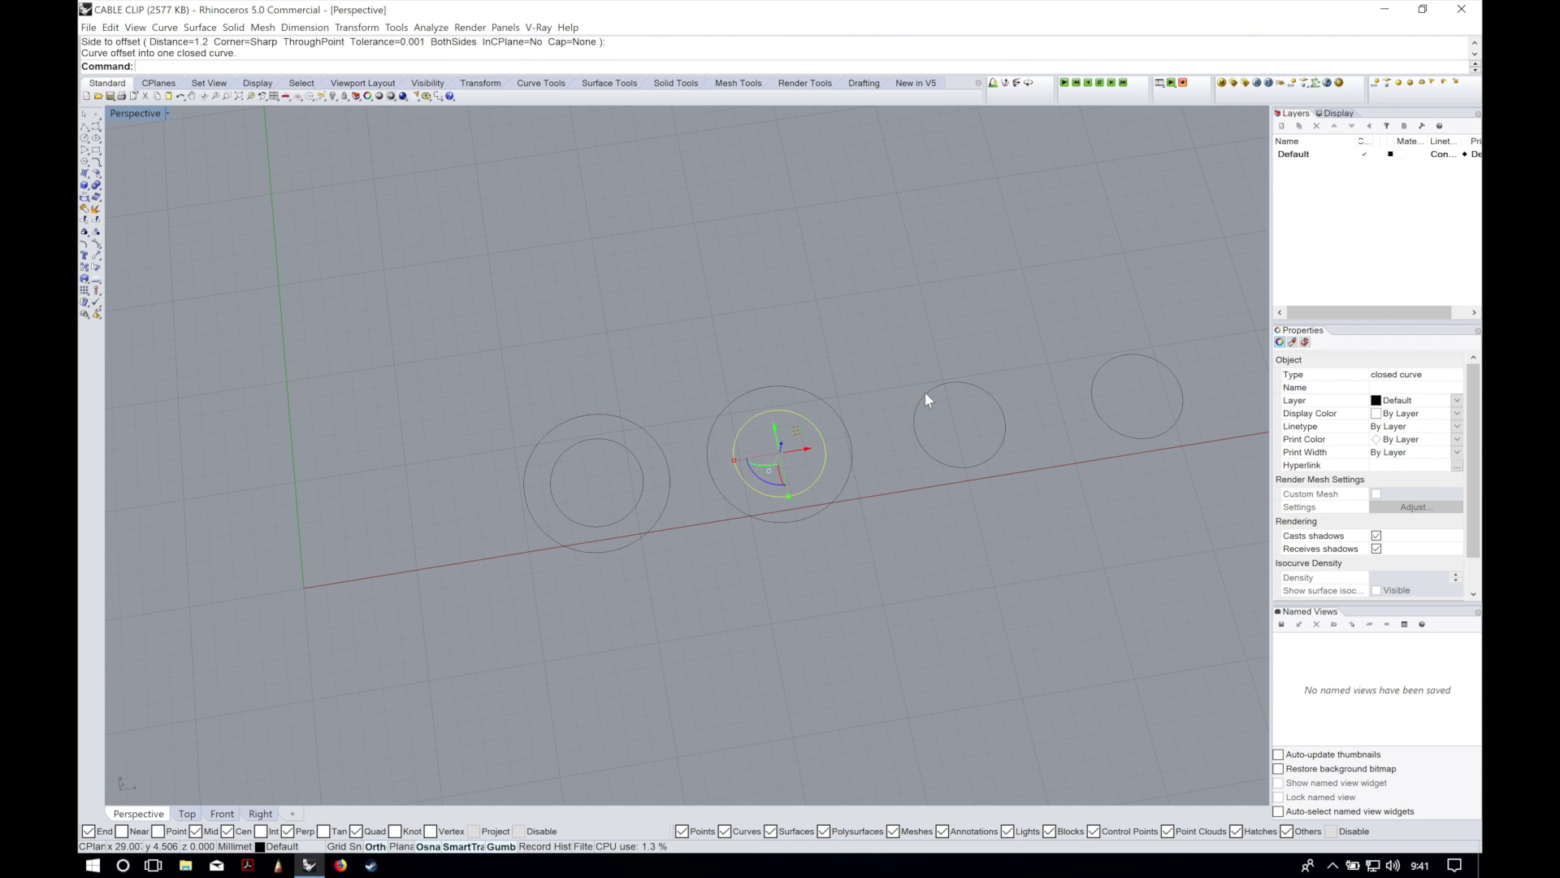
pyautogui.click(925, 392)
pyautogui.press('Return')
pyautogui.click(926, 395)
pyautogui.click(1113, 358)
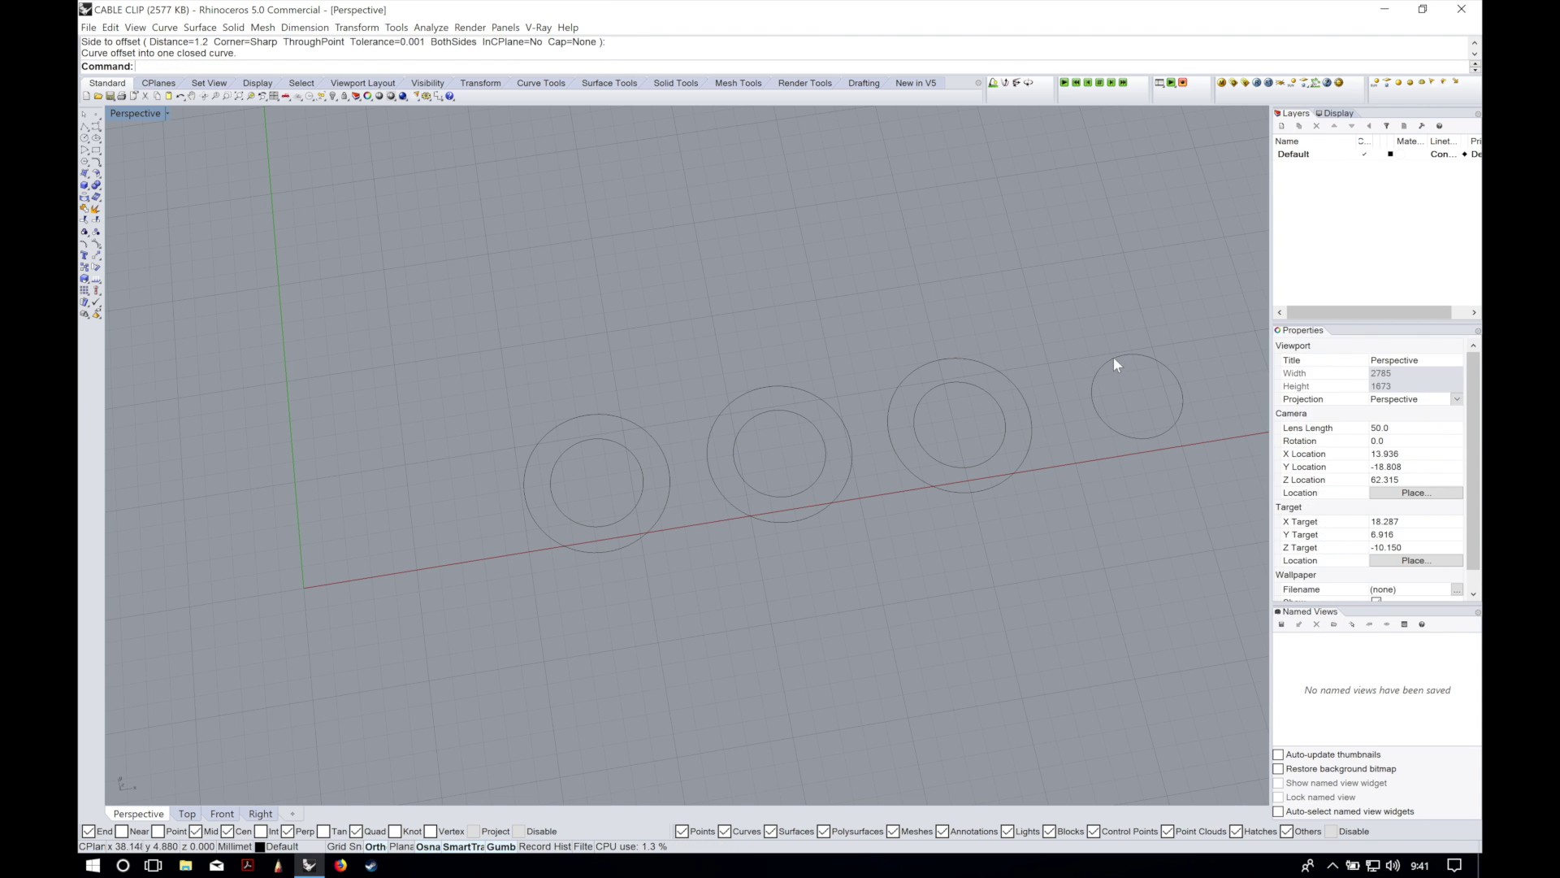
pyautogui.click(1112, 360)
pyautogui.press('Return')
pyautogui.click(1026, 306)
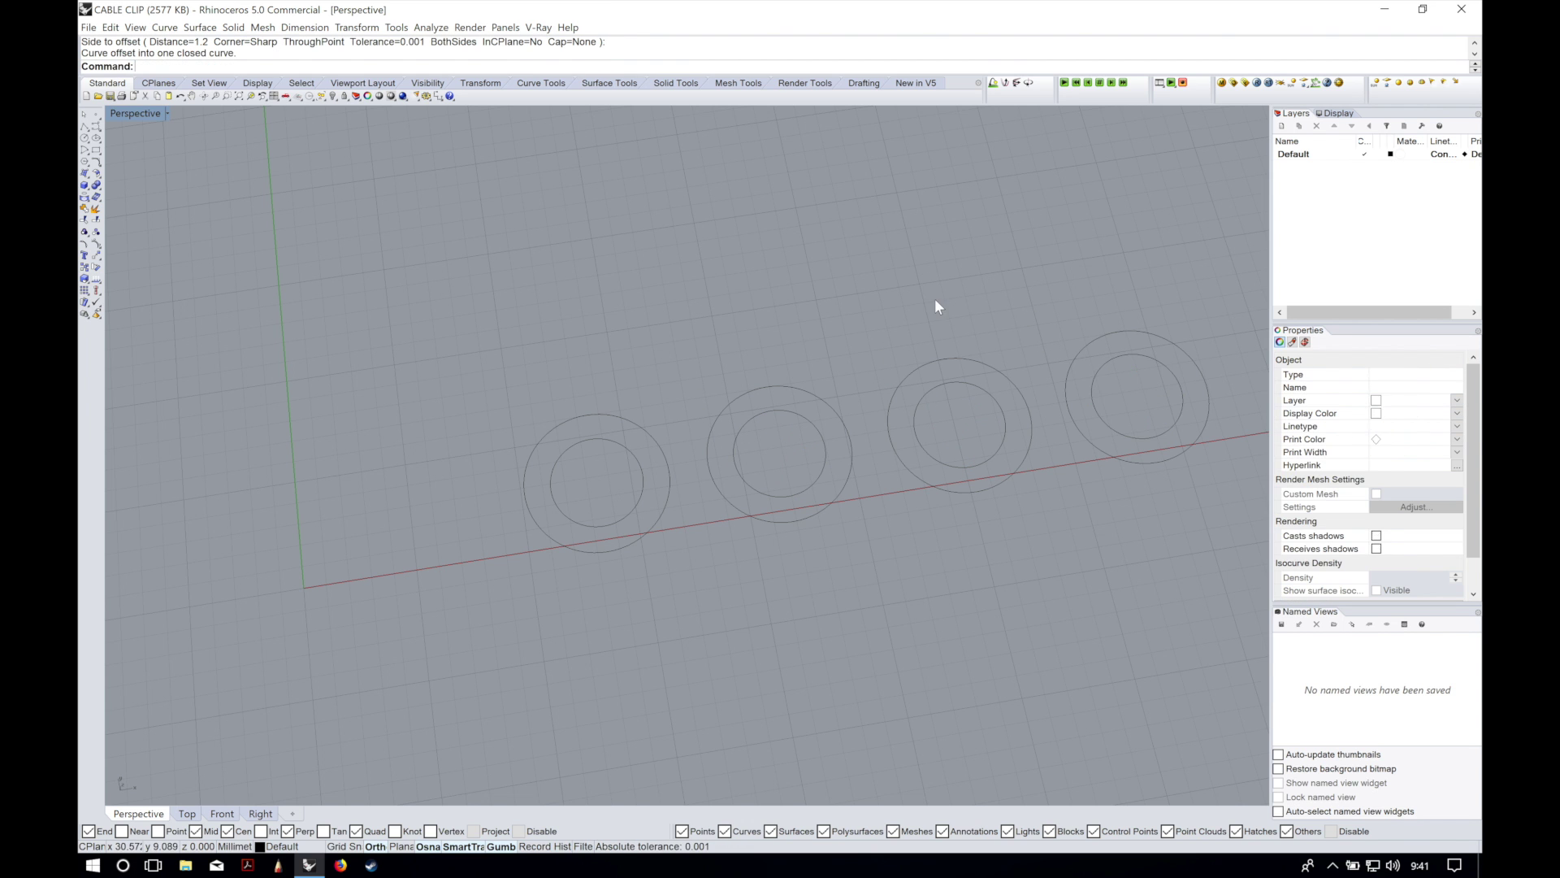
# Step: Draw a line between the centres of the first two rings
pyautogui.moveTo(935, 299); pyautogui.dragTo(978, 429, button='right')
pyautogui.write('line')
pyautogui.press('Return')
pyautogui.click(383, 506)
pyautogui.click(568, 511)
# Step: Copy all the ring circles from the first ring's centre to the midpoint of the line
pyautogui.moveTo(1064, 634); pyautogui.dragTo(317, 532)
pyautogui.write('copy')
pyautogui.press('Return')
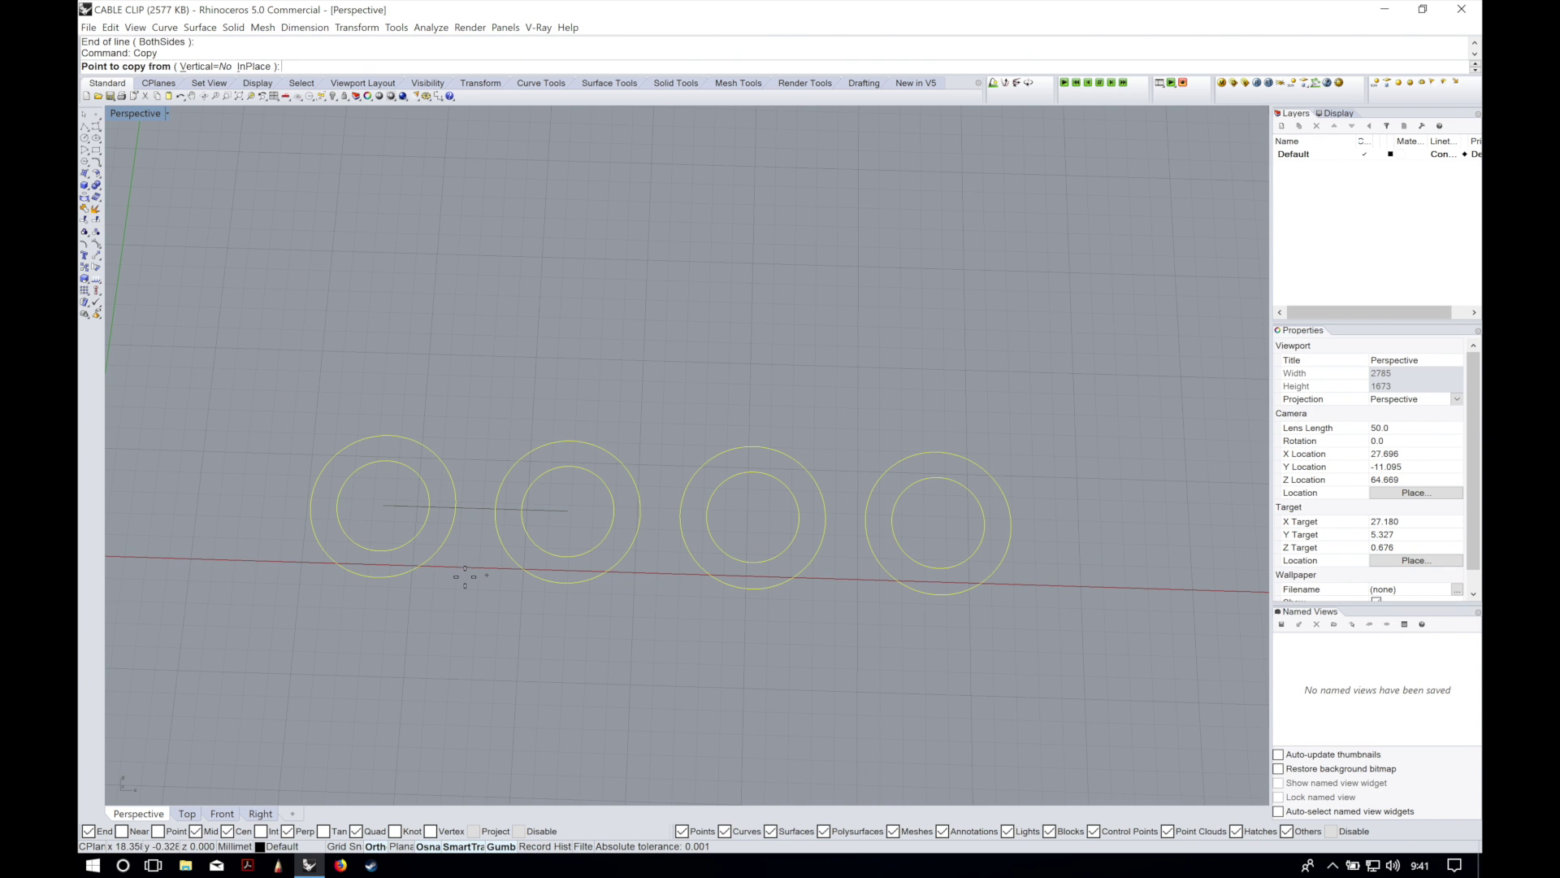
pyautogui.click(384, 506)
pyautogui.click(477, 512)
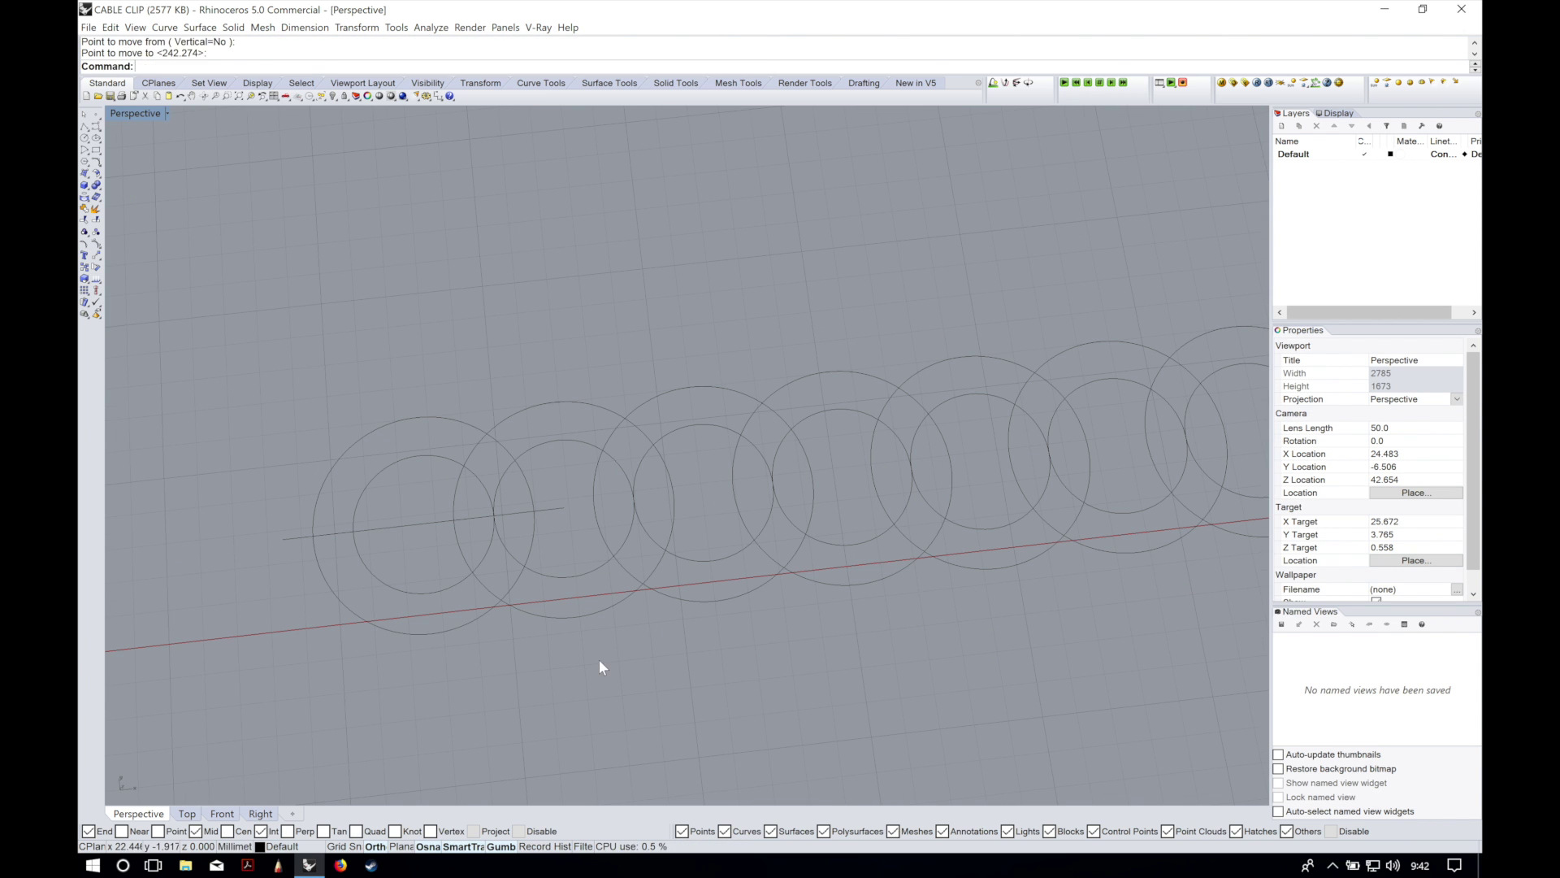
# Step: Trim the copied inner circles using the four original outer circles as cutting objects
pyautogui.write('trim')
pyautogui.press('Return')
pyautogui.click(534, 535)
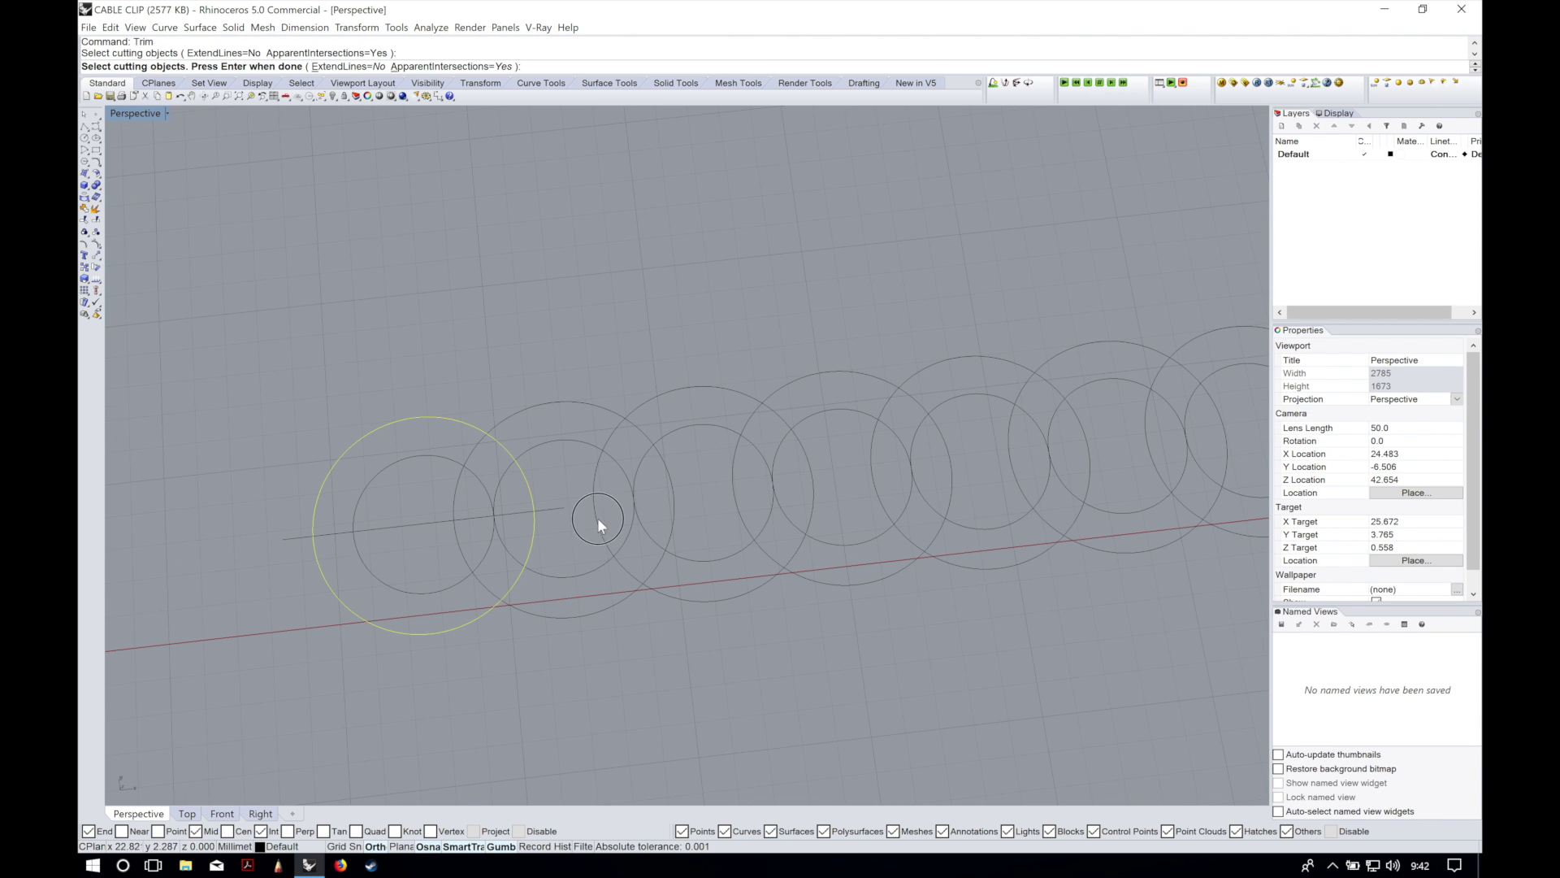
pyautogui.click(597, 519)
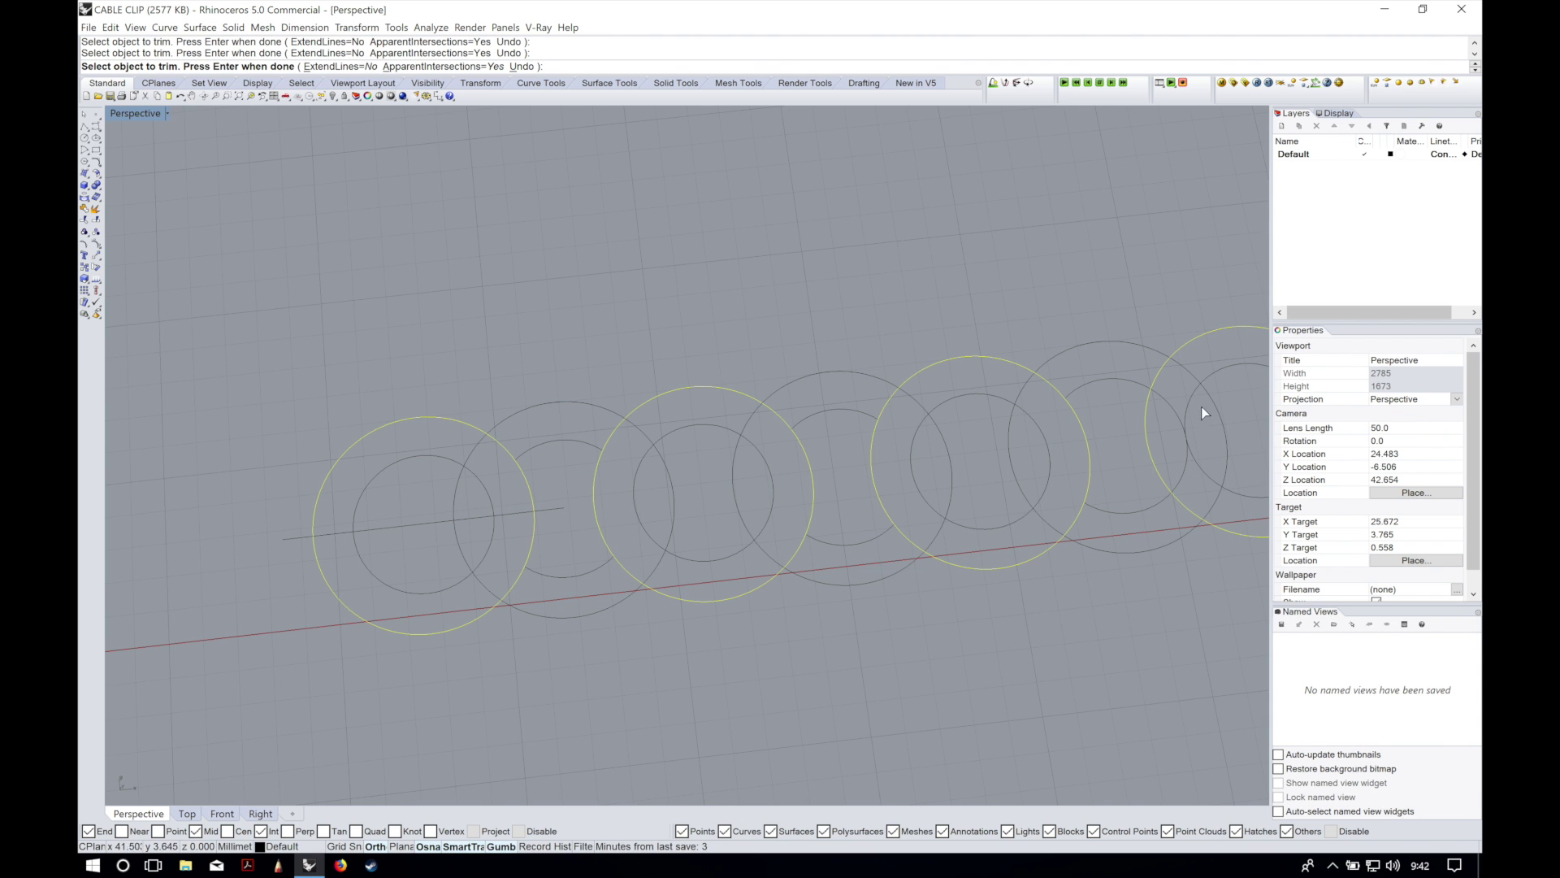
pyautogui.press('Return')
# Step: Delete the copied outer circles and leftover lower arcs, keeping only the upper arcs that bridge neighbouring rings
pyautogui.keyDown('shift'); pyautogui.moveTo(1089, 530); pyautogui.dragTo(964, 515, button='right'); pyautogui.keyUp('shift')
pyautogui.click(1084, 491)
pyautogui.press('Delete')
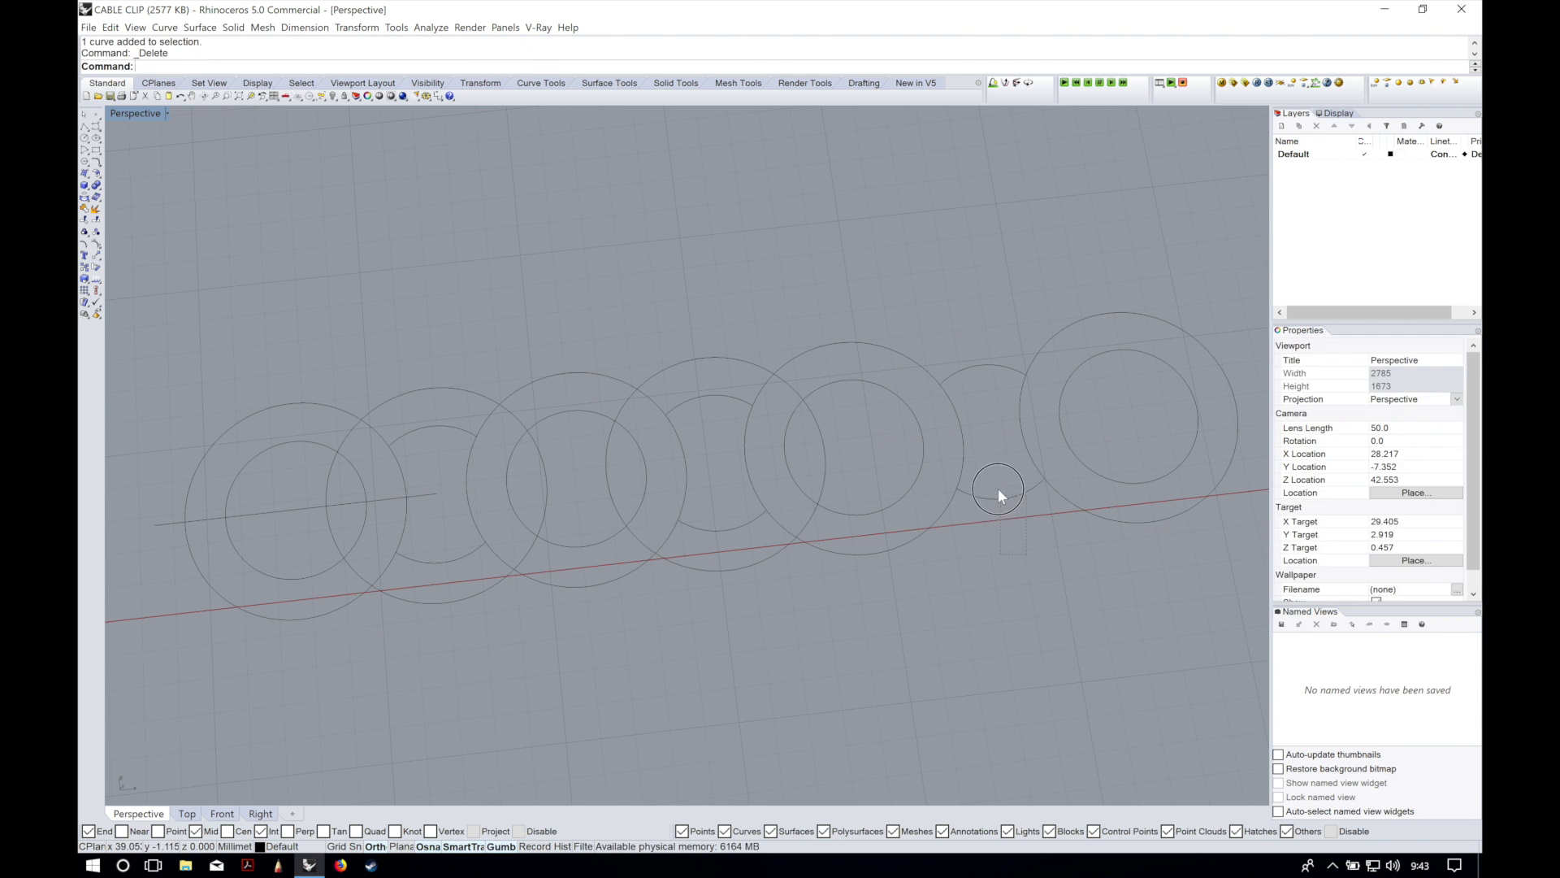
pyautogui.click(998, 494)
pyautogui.press('Delete')
pyautogui.moveTo(753, 599); pyautogui.dragTo(726, 553)
pyautogui.click(575, 525)
pyautogui.press('super')
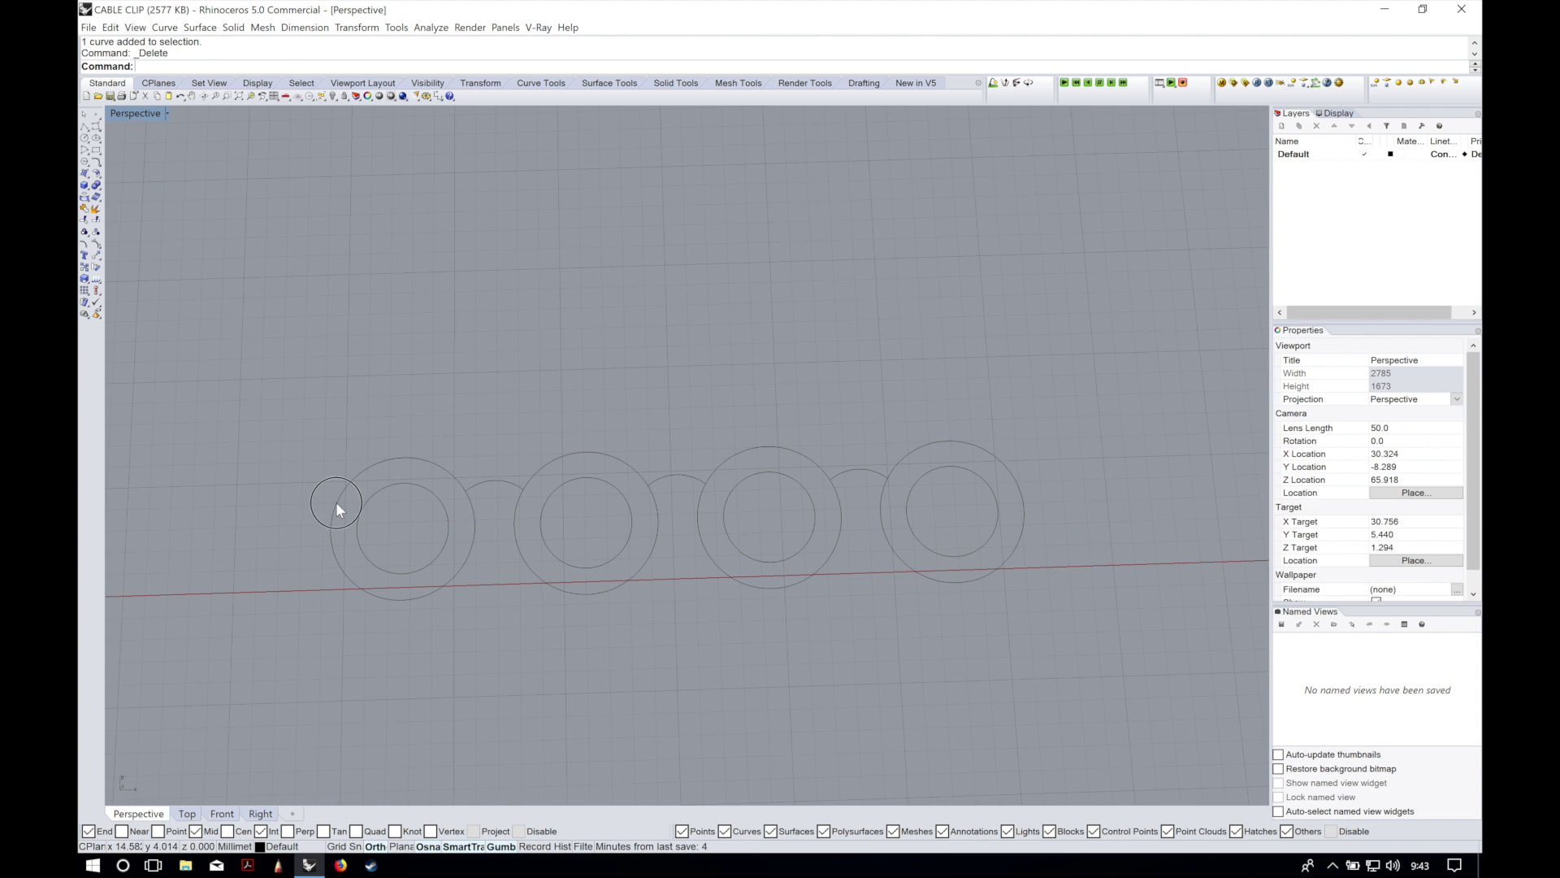
# Step: Rotate a copy of the first ring's outer circle slightly upward about its leftmost quadrant point
pyautogui.click(336, 509)
pyautogui.write('rotate')
pyautogui.press('Return')
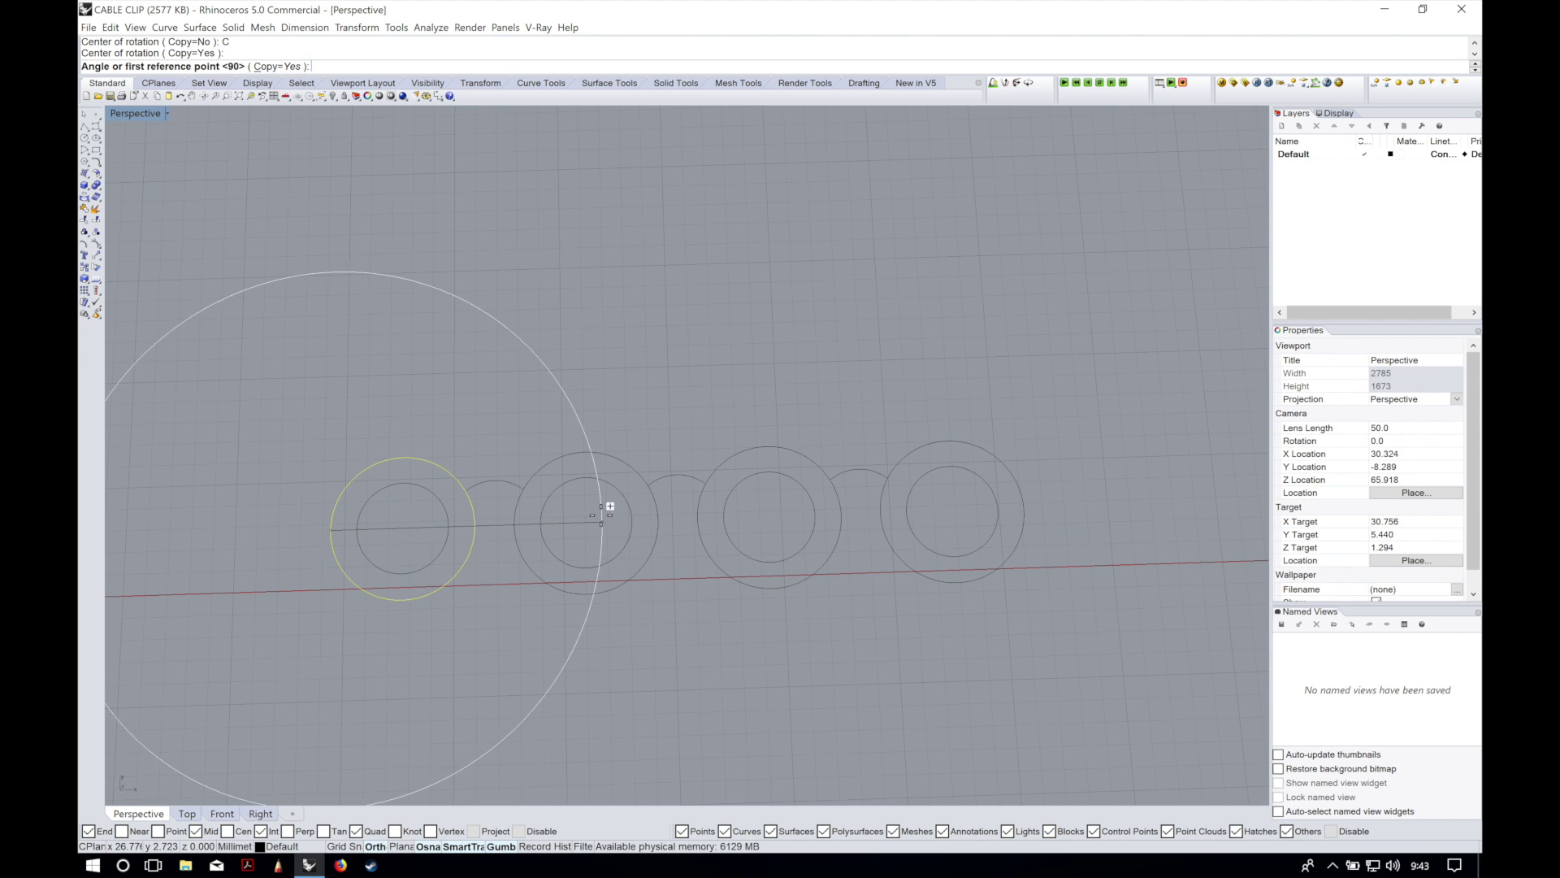
pyautogui.press('F8')
pyautogui.click(667, 367)
pyautogui.click(648, 273)
pyautogui.press('Return')
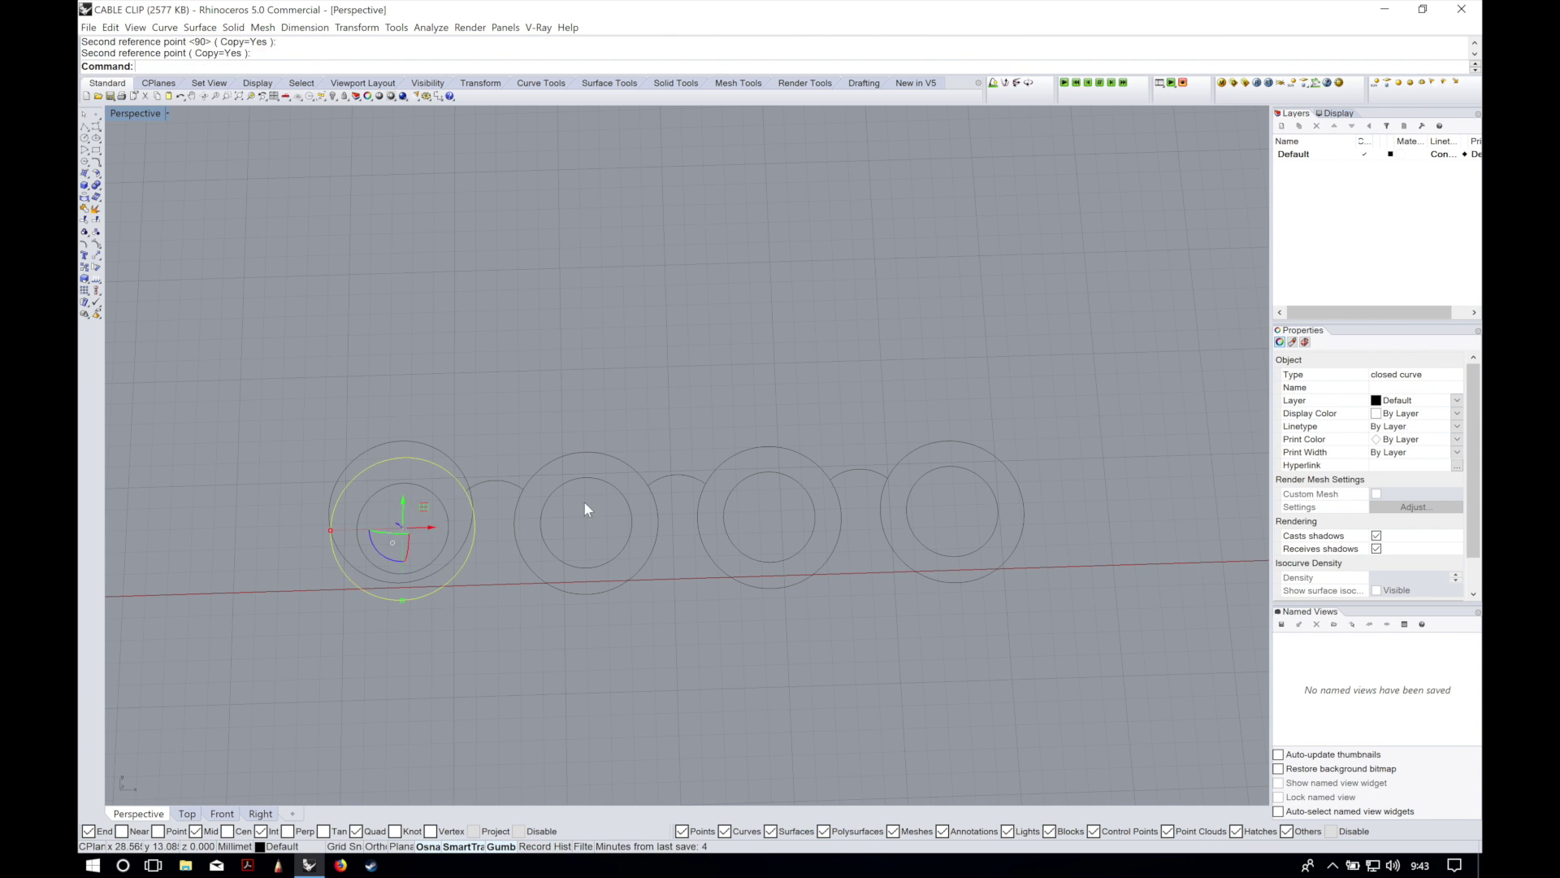
# Step: Draw a horizontal line from the top of the rotated circle across the row, and mirror that circle about the middle bridging arc's midpoint
pyautogui.write('Line')
pyautogui.press('Return')
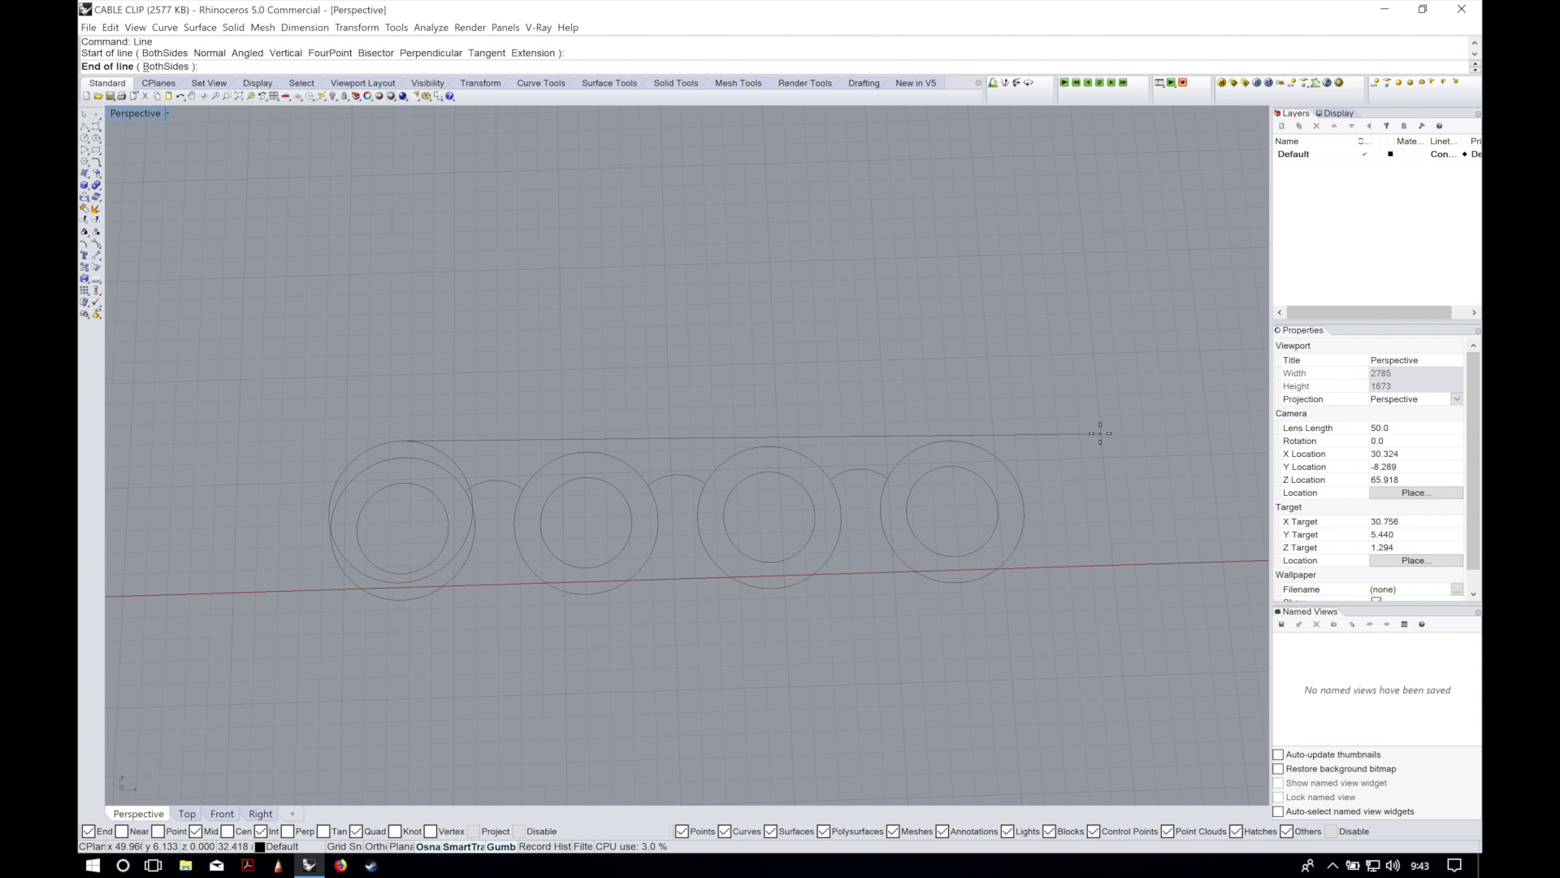
pyautogui.click(452, 461)
pyautogui.write('mirror')
pyautogui.press('Return')
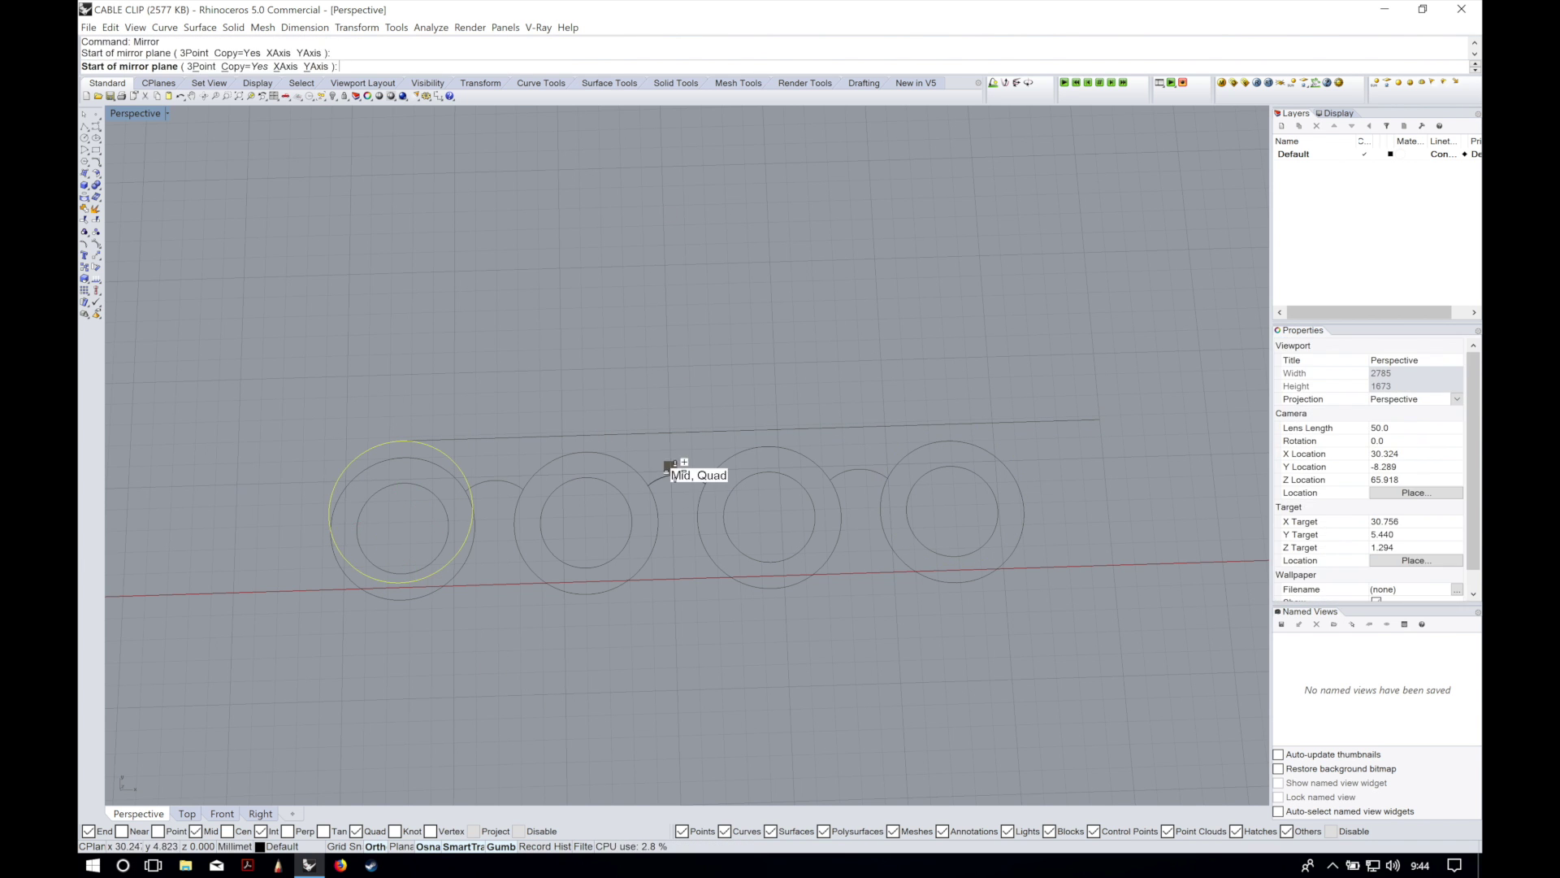
pyautogui.click(678, 475)
# Step: Trim the top line and the two tilted circles and delete the leftovers, forming a straight top edge with rounded ends
pyautogui.scroll(4, 937, 458)
pyautogui.click(1047, 556)
pyautogui.press('Return')
pyautogui.moveTo(1007, 382); pyautogui.dragTo(982, 416)
pyautogui.write('trim')
pyautogui.press('Return')
pyautogui.click(1097, 402)
pyautogui.scroll(-8, 982, 416)
pyautogui.keyDown('shift'); pyautogui.click(715, 413); pyautogui.keyUp('shift')
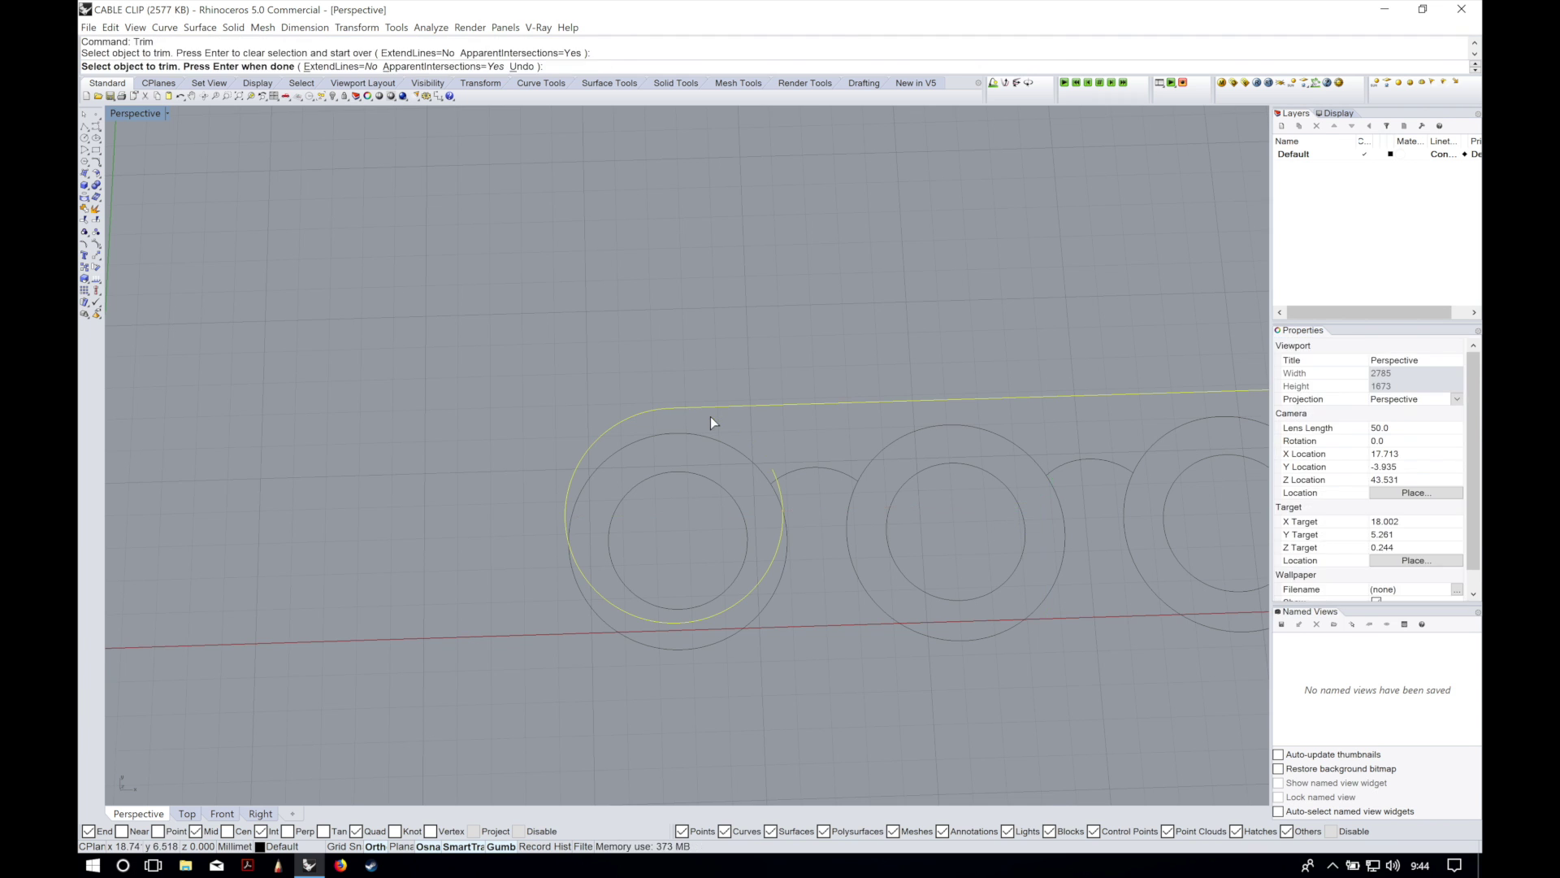
pyautogui.scroll(-4, 683, 487)
pyautogui.click(642, 535)
pyautogui.press('Delete')
# Step: Draw a vertical line from the first outer circle's bottom quadrant and shift it down so it extends below the ring
pyautogui.moveTo(681, 516); pyautogui.dragTo(668, 519, button='right')
pyautogui.scroll(4, 541, 520)
pyautogui.write('Line')
pyautogui.press('Return')
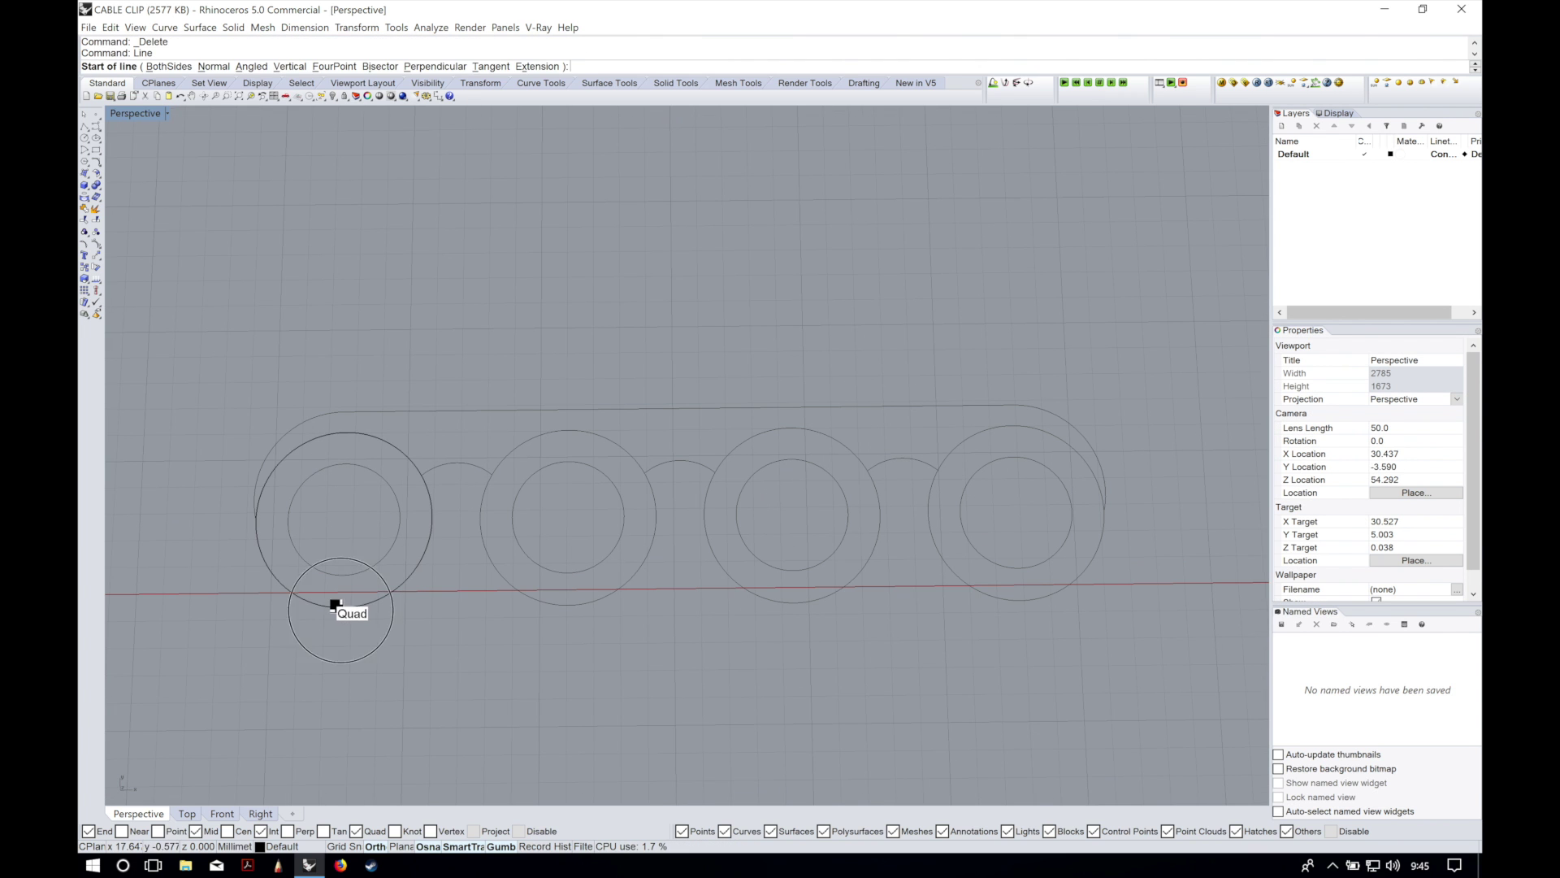
pyautogui.click(336, 606)
pyautogui.click(360, 252)
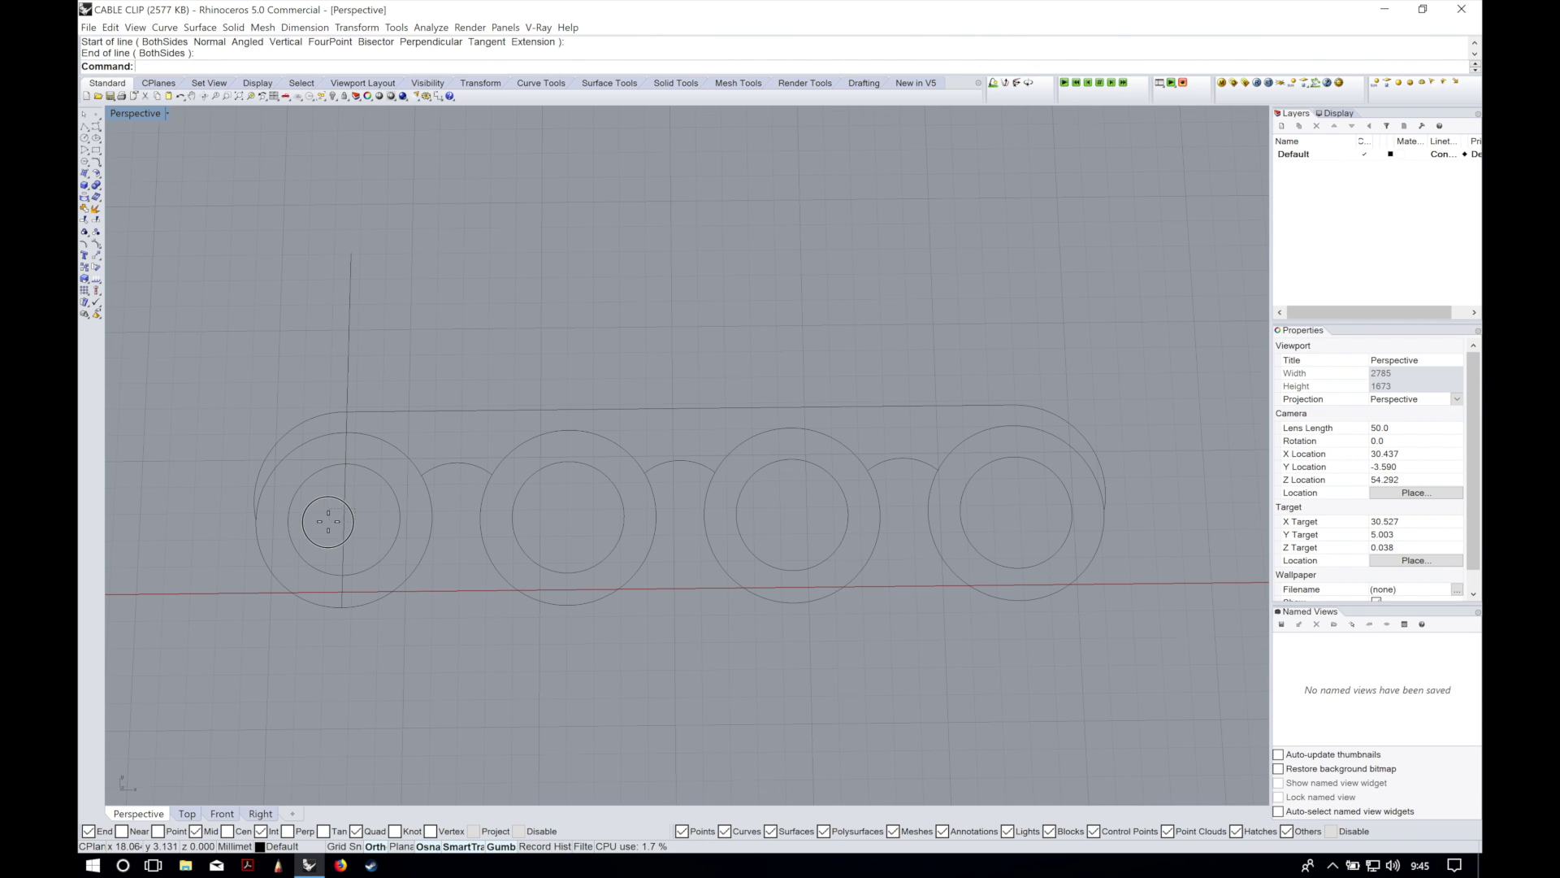
pyautogui.click(345, 484)
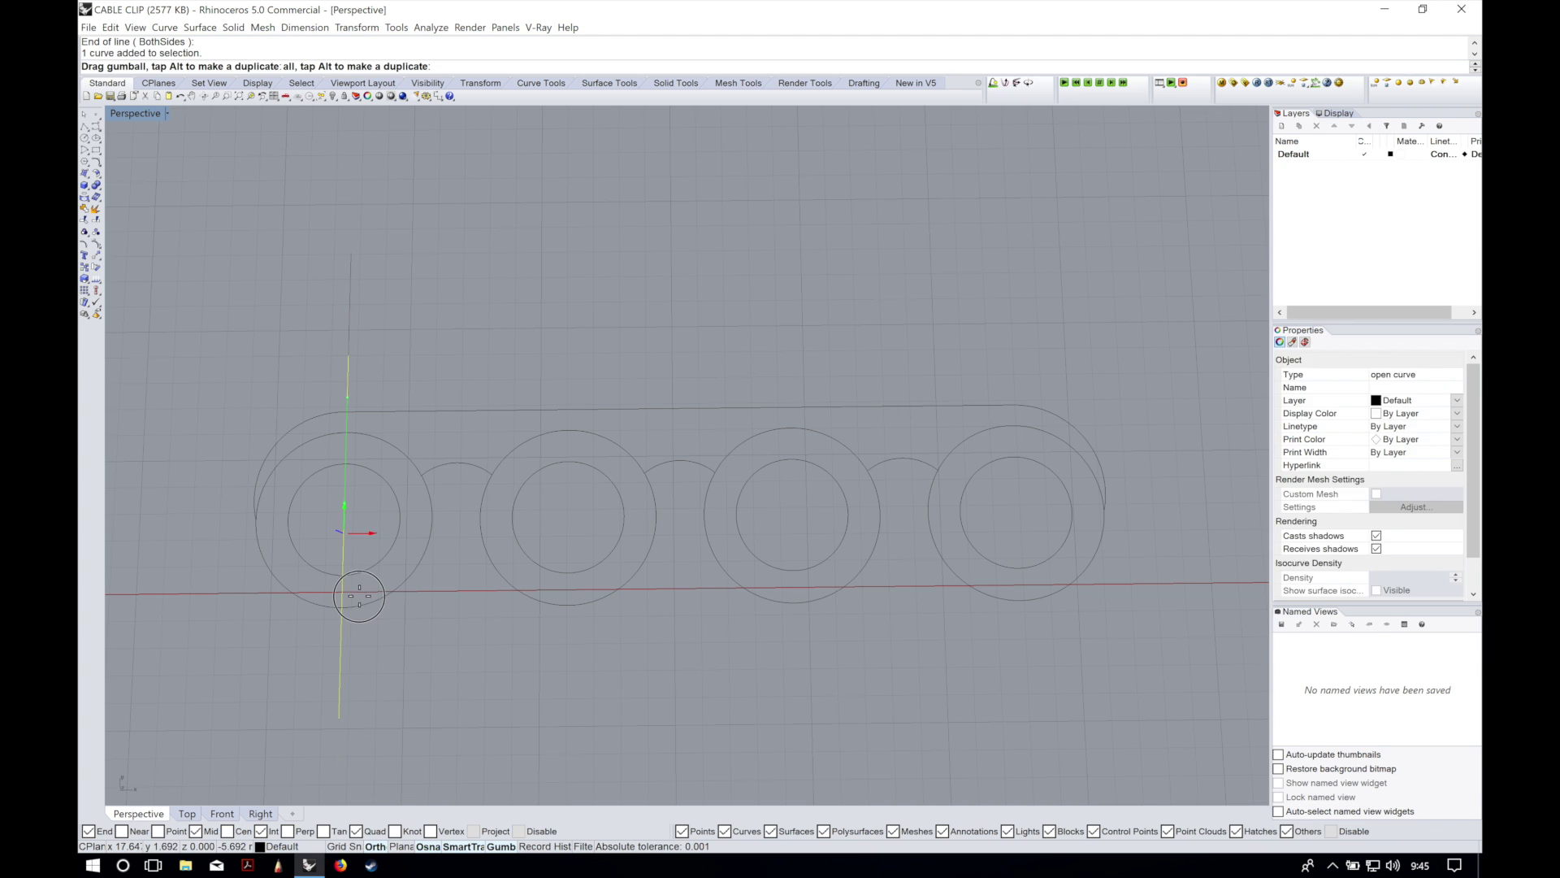
pyautogui.moveTo(358, 596); pyautogui.dragTo(359, 601)
# Step: Offset the vertical line by 1.2 mm to both sides
pyautogui.press('Return')
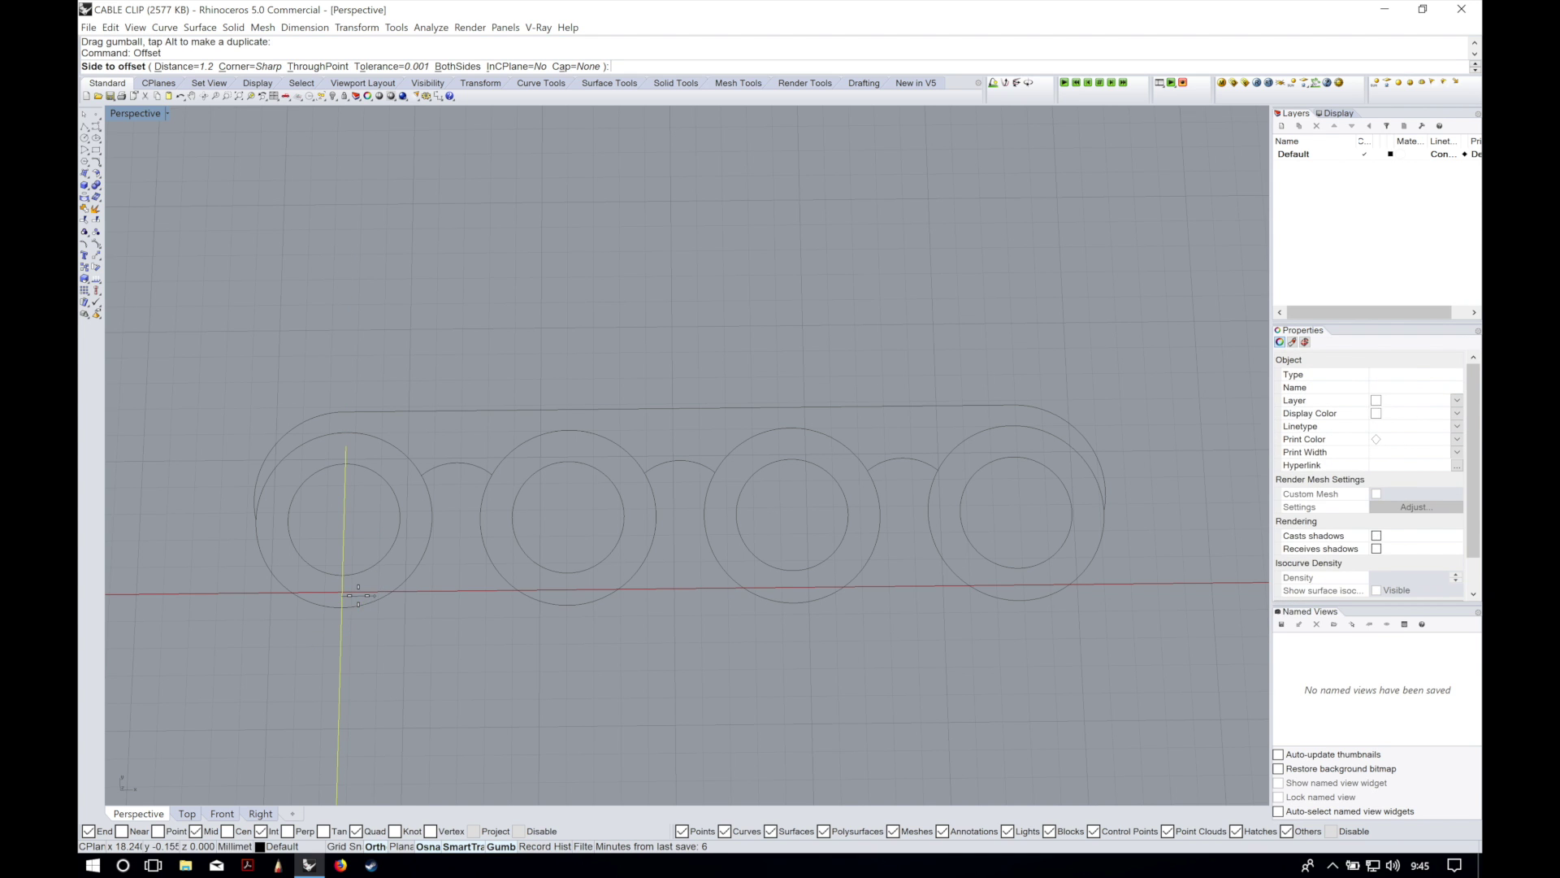
pyautogui.click(345, 671)
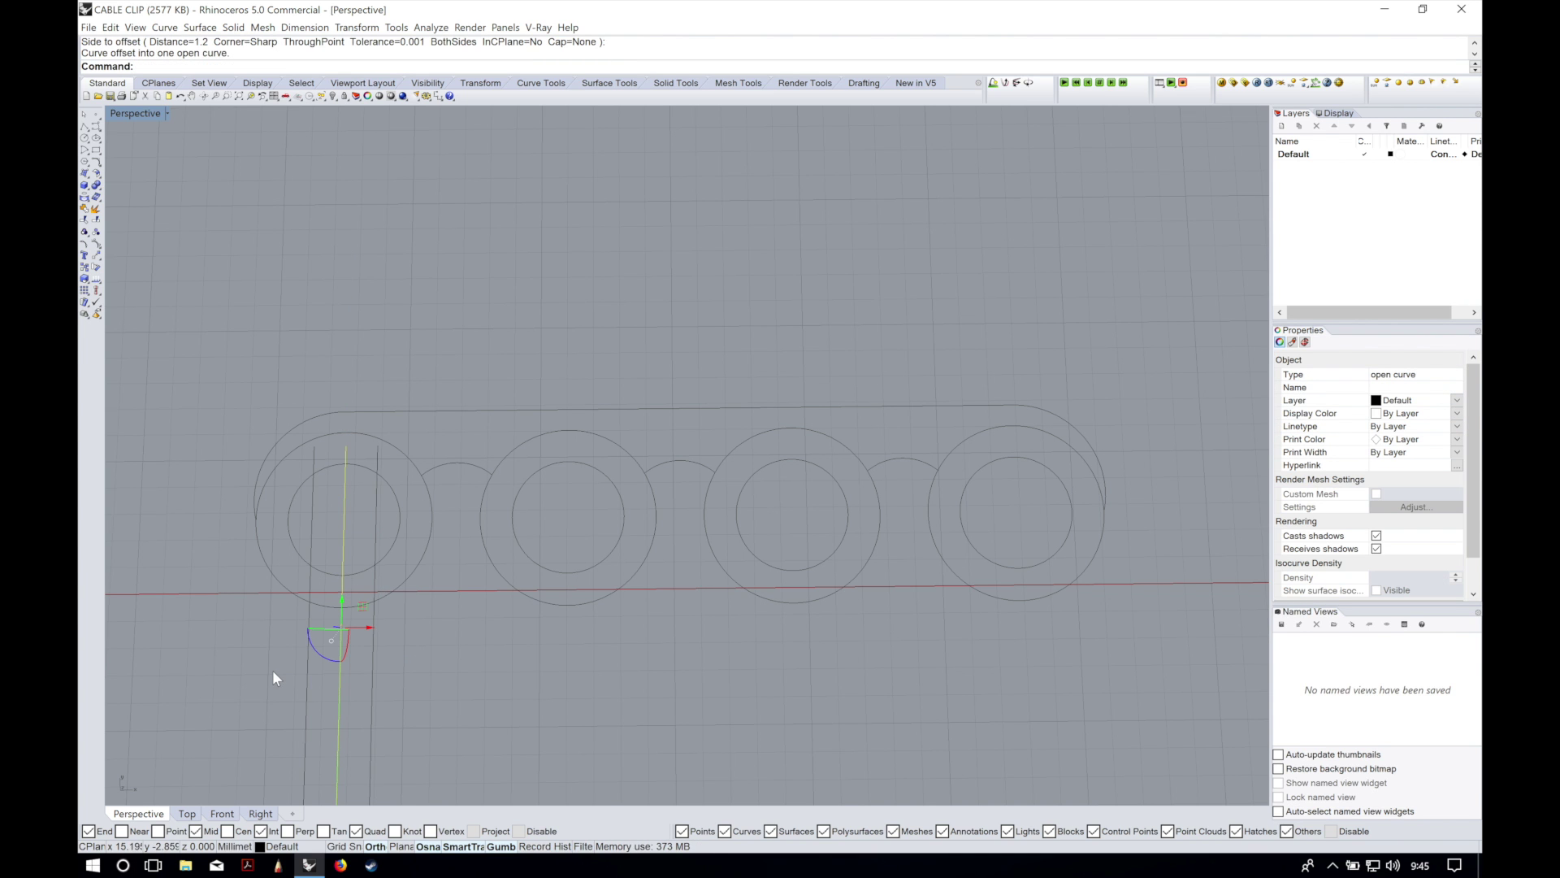
pyautogui.press('Escape')
pyautogui.scroll(5, 317, 627)
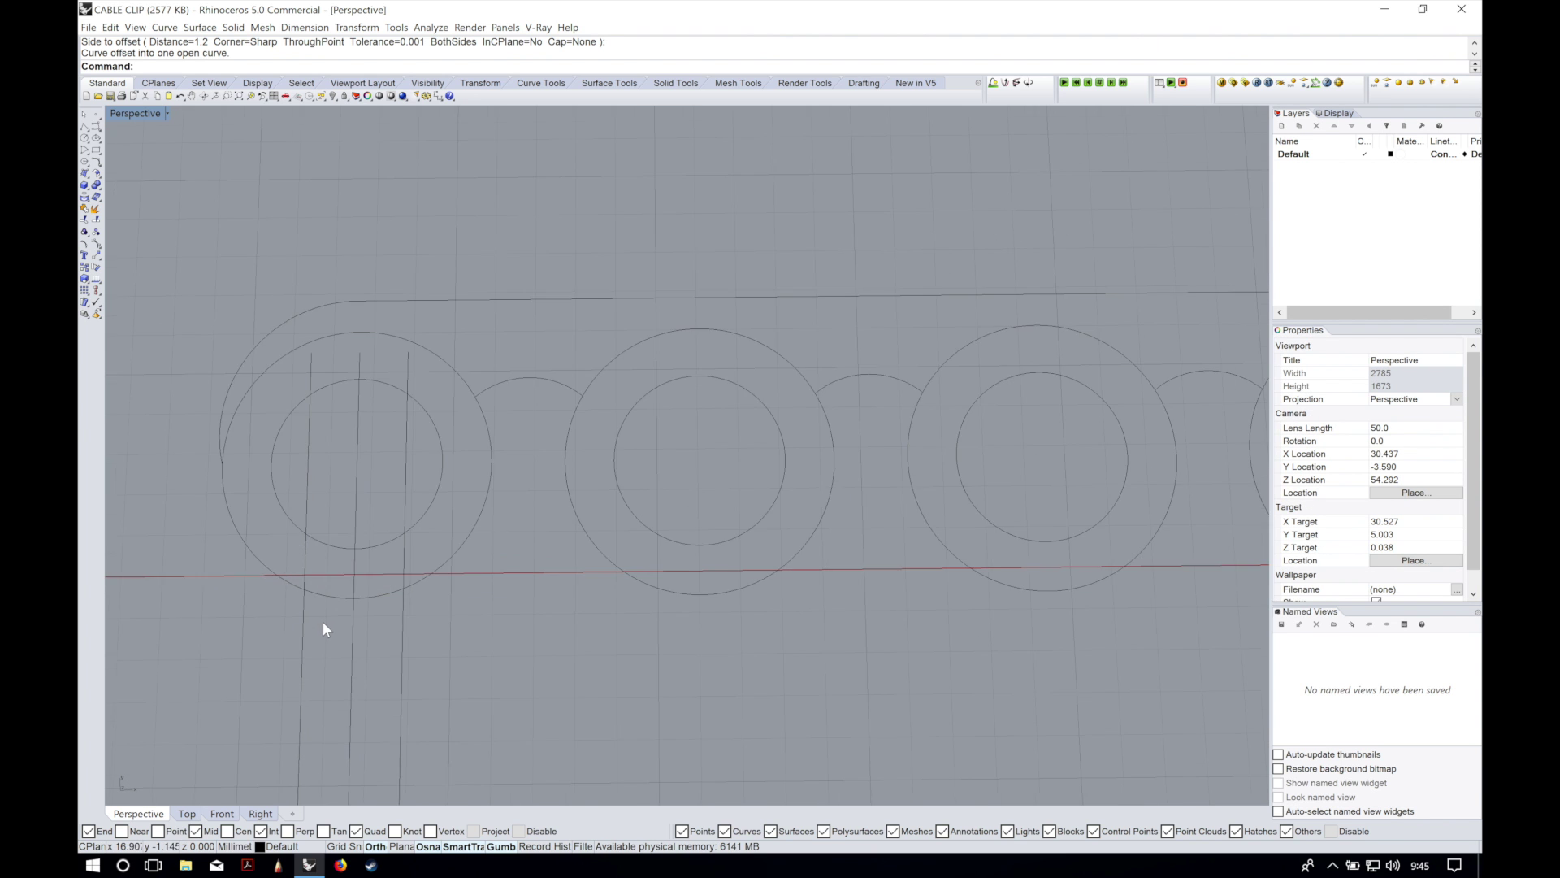
# Step: Trim the first ring's inner and outer circles and the two offset lines against each other to open a slot at its bottom
pyautogui.moveTo(396, 646); pyautogui.dragTo(393, 647)
pyautogui.keyDown('shift'); pyautogui.moveTo(322, 632); pyautogui.dragTo(280, 647); pyautogui.keyUp('shift')
pyautogui.keyDown('shift'); pyautogui.click(325, 587); pyautogui.keyUp('shift')
pyautogui.keyDown('shift'); pyautogui.click(325, 525); pyautogui.keyUp('shift')
pyautogui.write('trim')
pyautogui.press('Return')
pyautogui.moveTo(345, 512); pyautogui.dragTo(322, 599)
pyautogui.moveTo(323, 619); pyautogui.dragTo(294, 631)
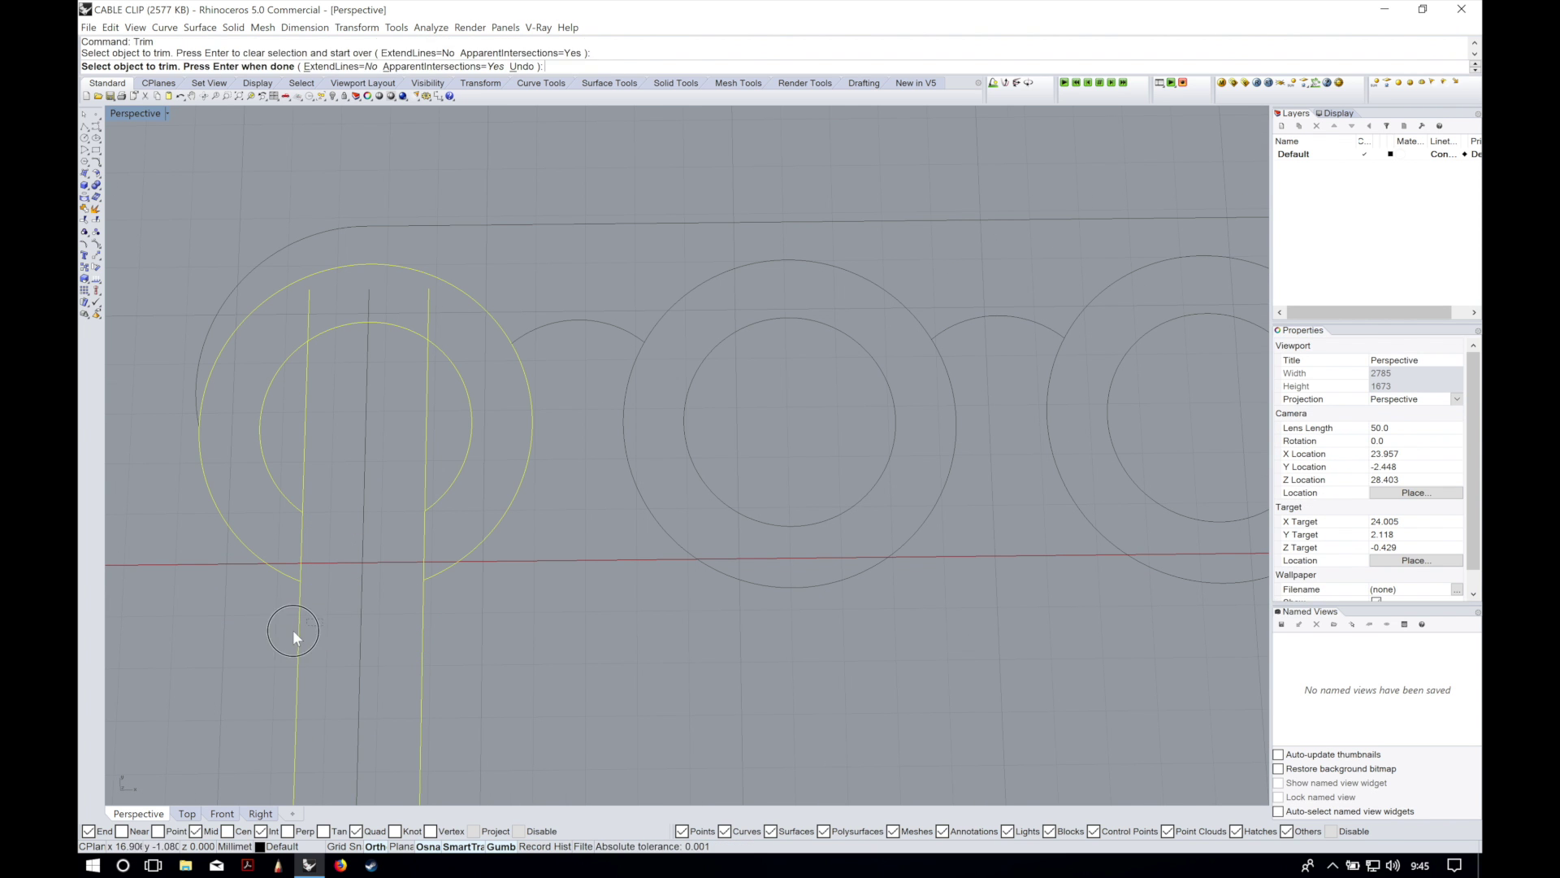
pyautogui.moveTo(428, 628); pyautogui.dragTo(406, 639)
# Step: Delete the leftover line pieces inside and below the first ring
pyautogui.click(428, 313)
pyautogui.keyDown('shift'); pyautogui.click(310, 313); pyautogui.keyUp('shift')
pyautogui.press('Delete')
pyautogui.scroll(-7, 309, 315)
pyautogui.moveTo(508, 737); pyautogui.dragTo(277, 602)
pyautogui.press('Delete')
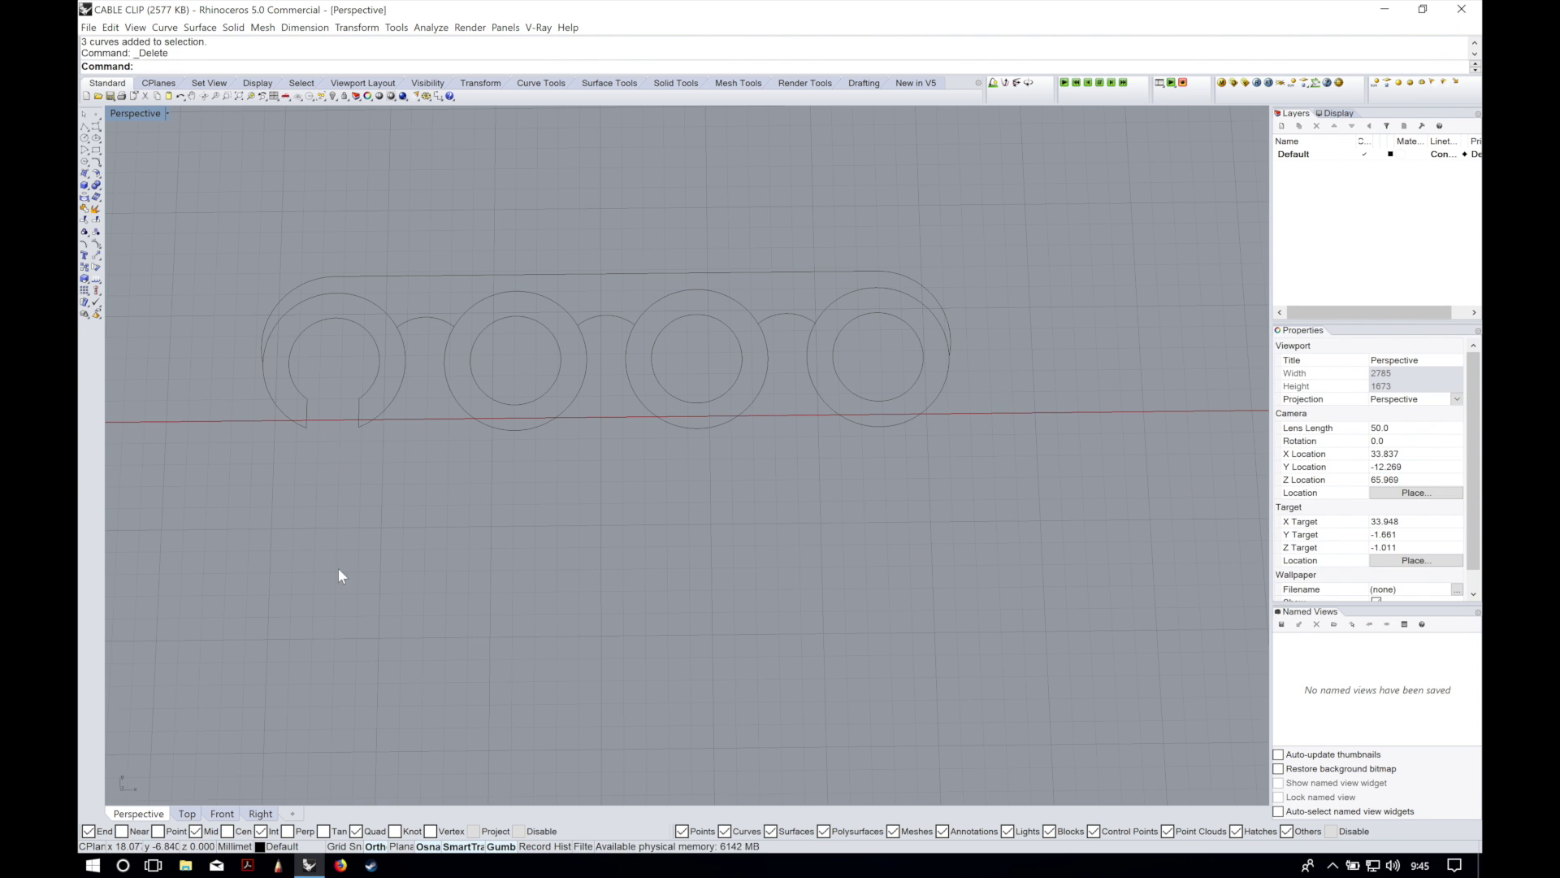
# Step: Copy the first ring's two slot lines to the other three rings, using the tops of the inner circles as reference points
pyautogui.moveTo(286, 459); pyautogui.dragTo(383, 377)
pyautogui.write('copy')
pyautogui.press('Return')
pyautogui.click(335, 318)
pyautogui.click(516, 316)
pyautogui.click(877, 312)
pyautogui.press('Return')
# Step: Trim the circles of the other three rings between the slot lines to open their bottom slots
pyautogui.moveTo(466, 448); pyautogui.dragTo(922, 387)
pyautogui.write('trim')
pyautogui.press('Return')
pyautogui.moveTo(709, 389); pyautogui.dragTo(687, 441)
pyautogui.moveTo(866, 429); pyautogui.dragTo(865, 444)
pyautogui.press('Return')
# Step: Trim the four rings' outer circles against the three connecting arcs and the two end arcs to leave one continuous outline
pyautogui.moveTo(209, 351); pyautogui.dragTo(988, 299)
pyautogui.keyDown('shift'); pyautogui.click(933, 294); pyautogui.keyUp('shift')
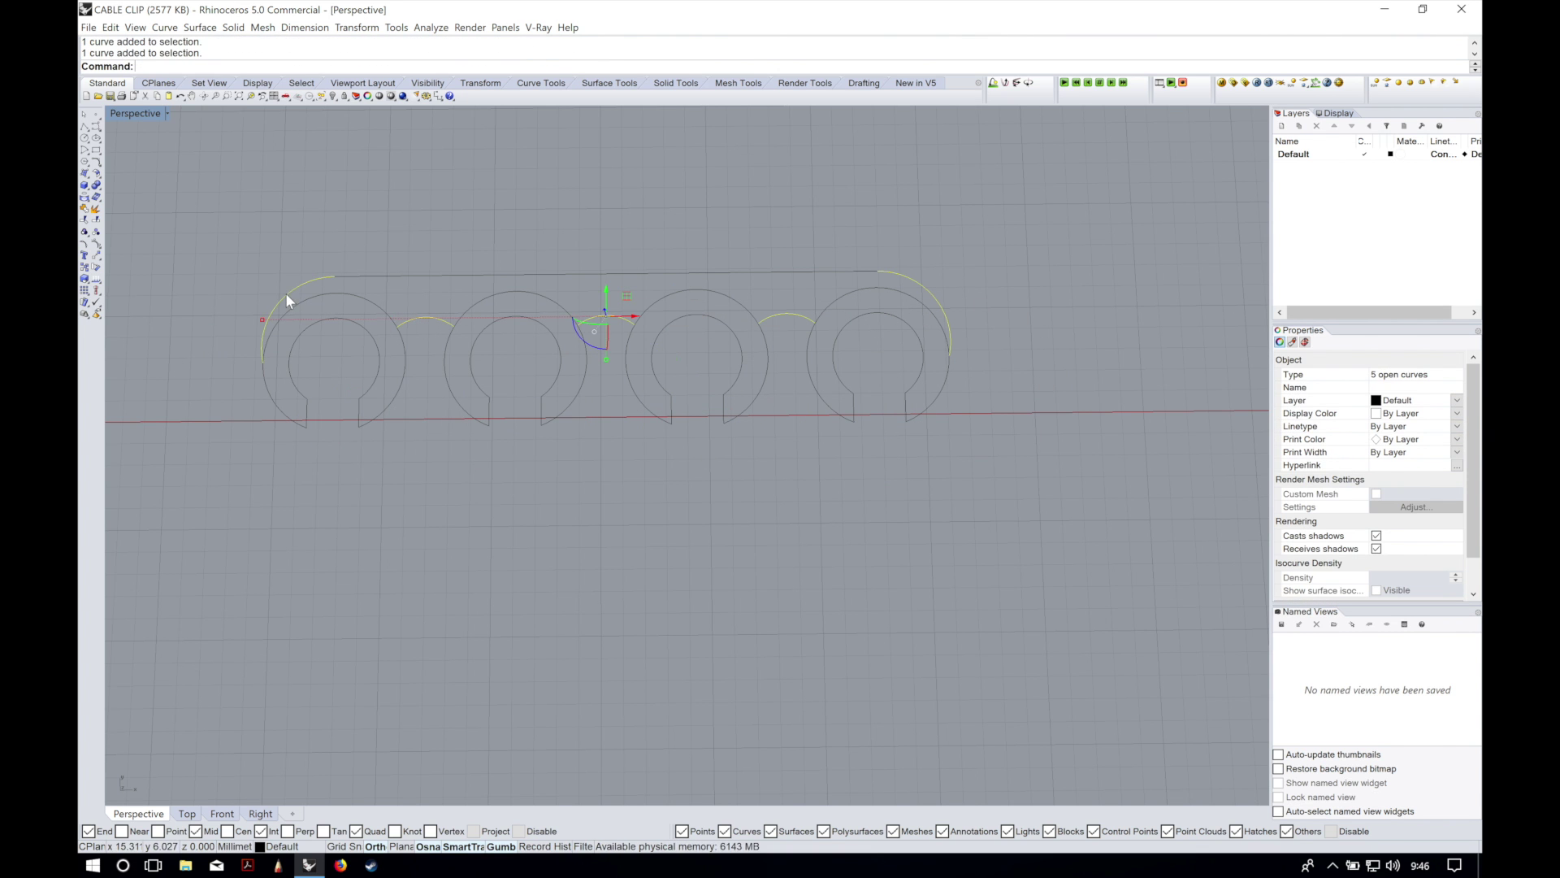
pyautogui.press('Return')
pyautogui.click(850, 291)
pyautogui.press('Return')
pyautogui.moveTo(268, 605); pyautogui.dragTo(256, 487, button='right')
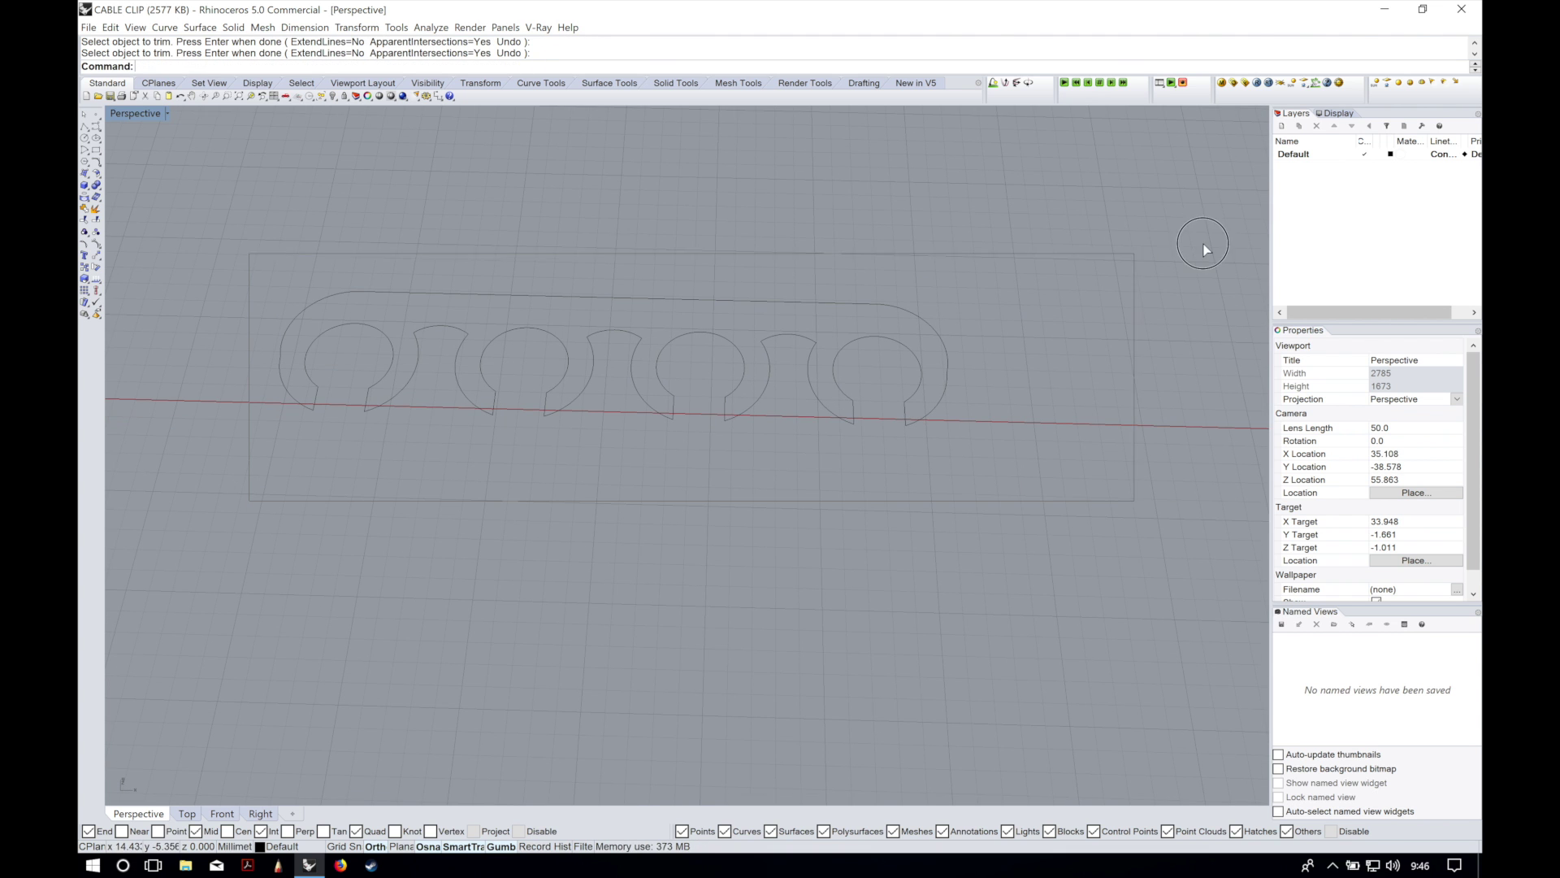
# Step: Join all the trimmed profile curves into one closed curve
pyautogui.moveTo(1204, 249); pyautogui.dragTo(1226, 236)
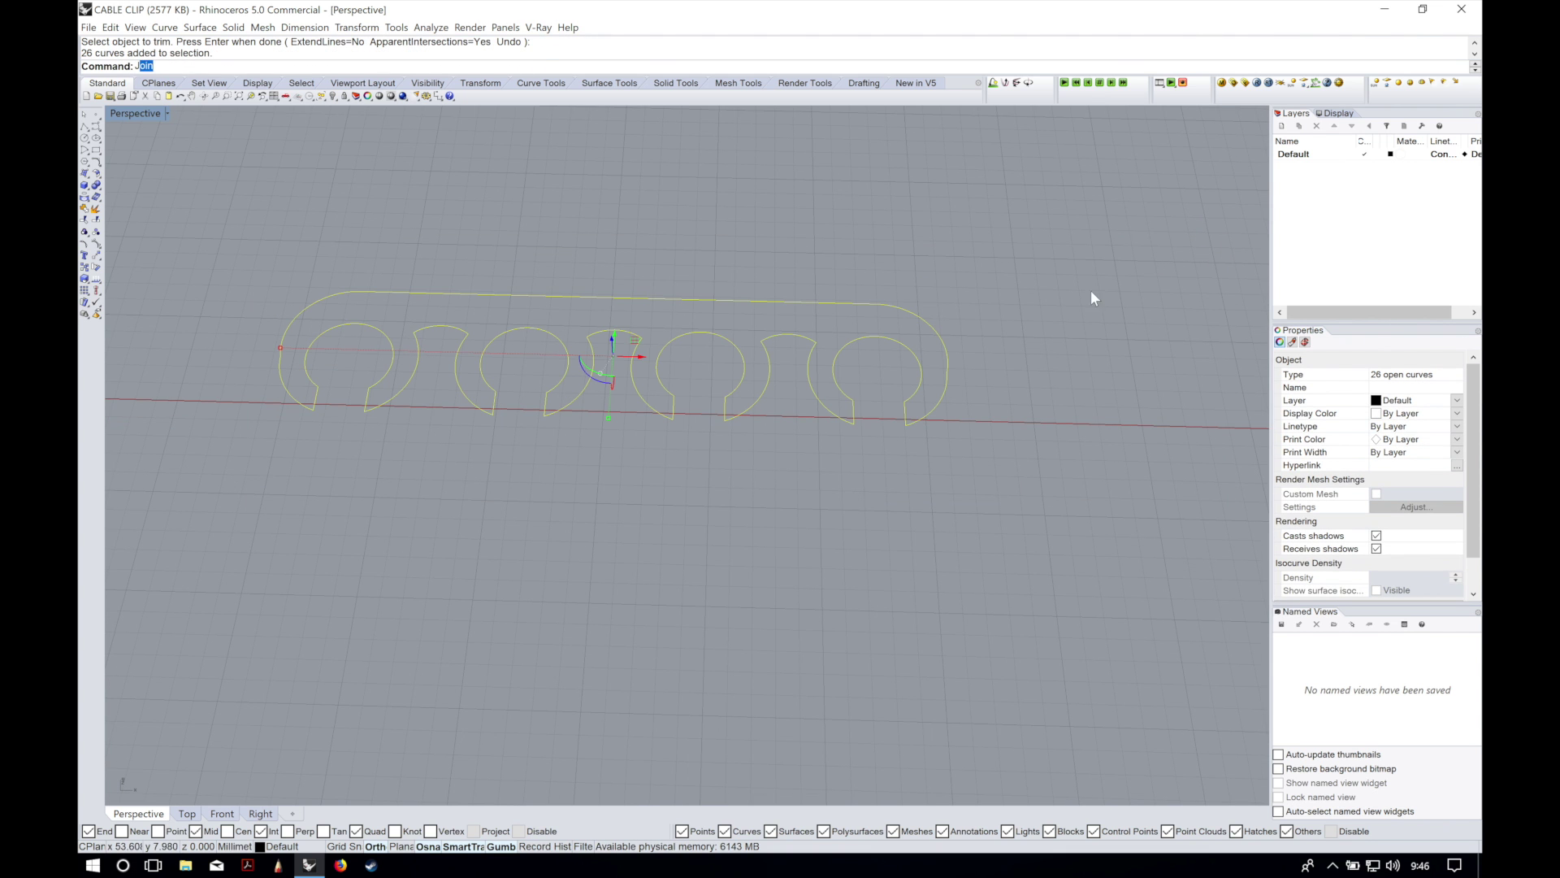
pyautogui.press('Escape')
pyautogui.moveTo(934, 439); pyautogui.dragTo(731, 472, button='right')
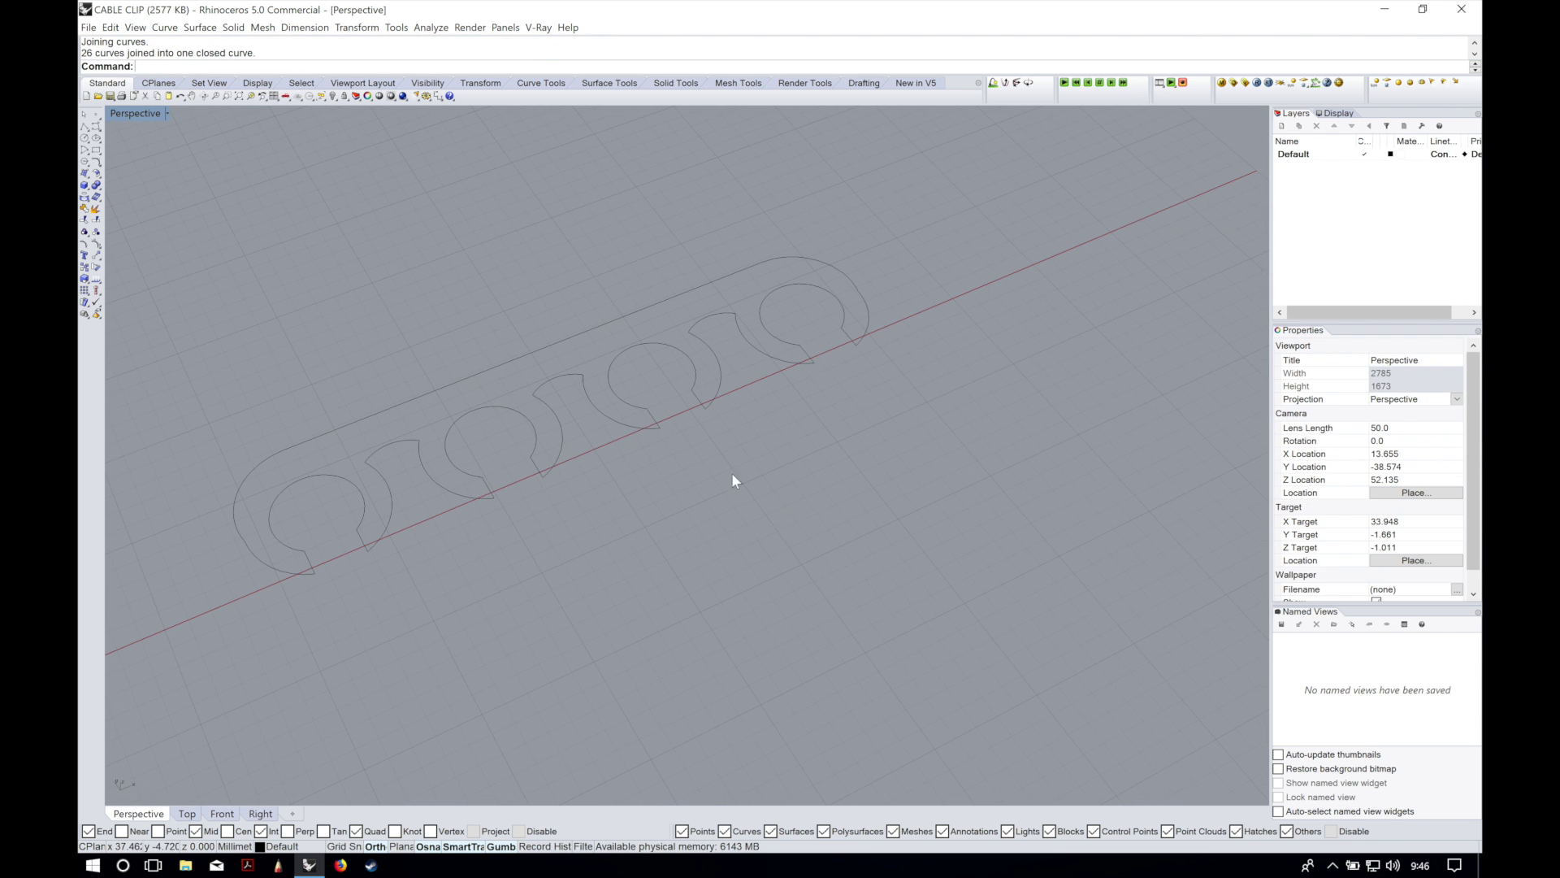
# Step: Copy the closed clip profile to a free spot behind the original, away from the red axis
pyautogui.click(617, 402)
pyautogui.scroll(-5, 632, 389)
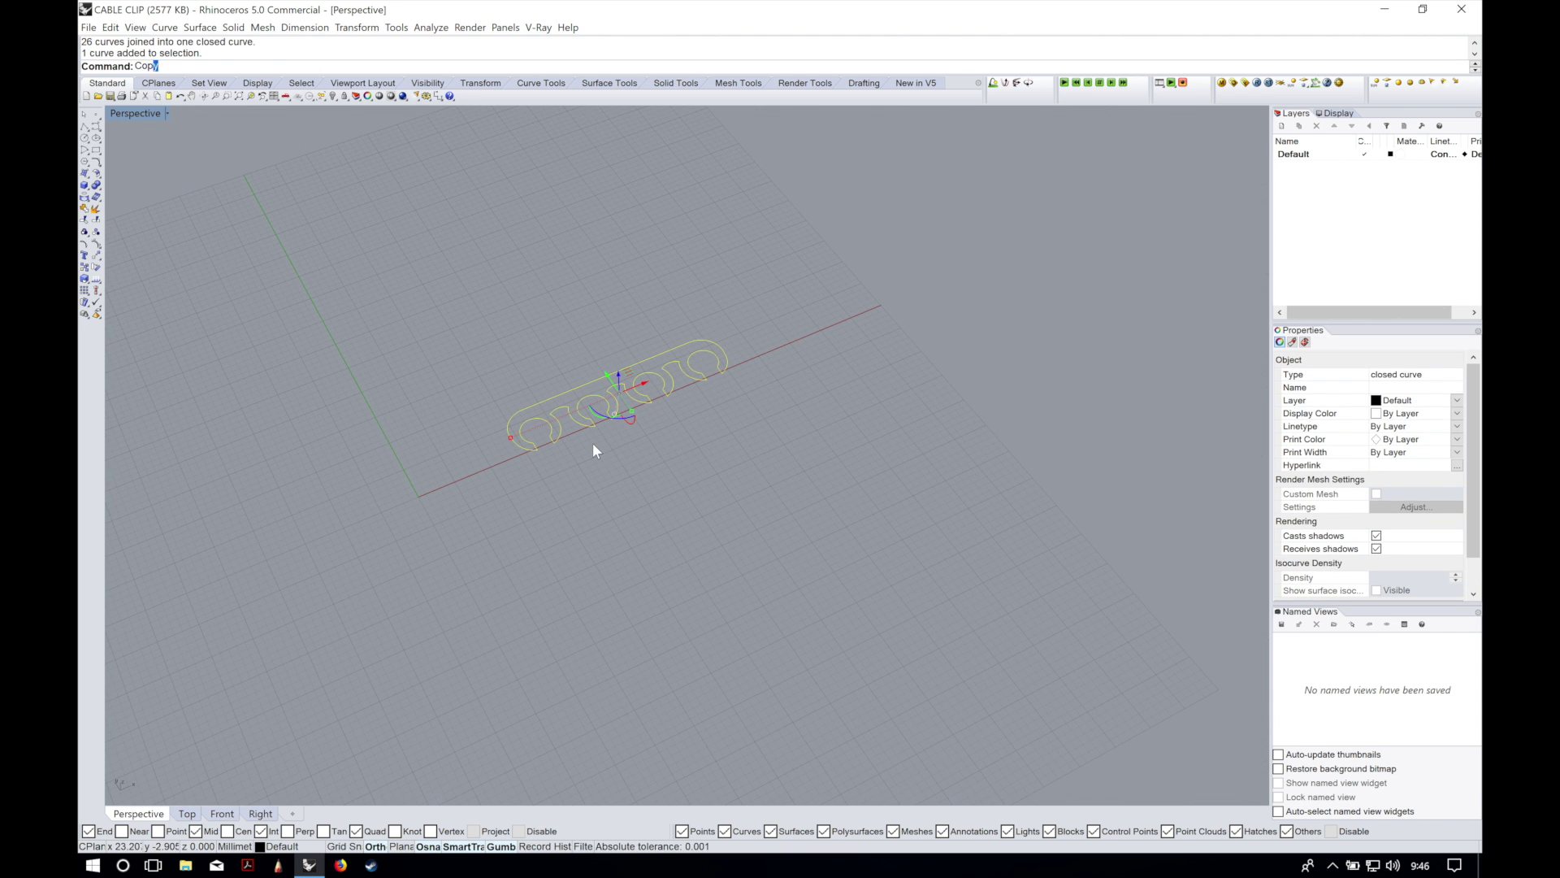
pyautogui.press('Return')
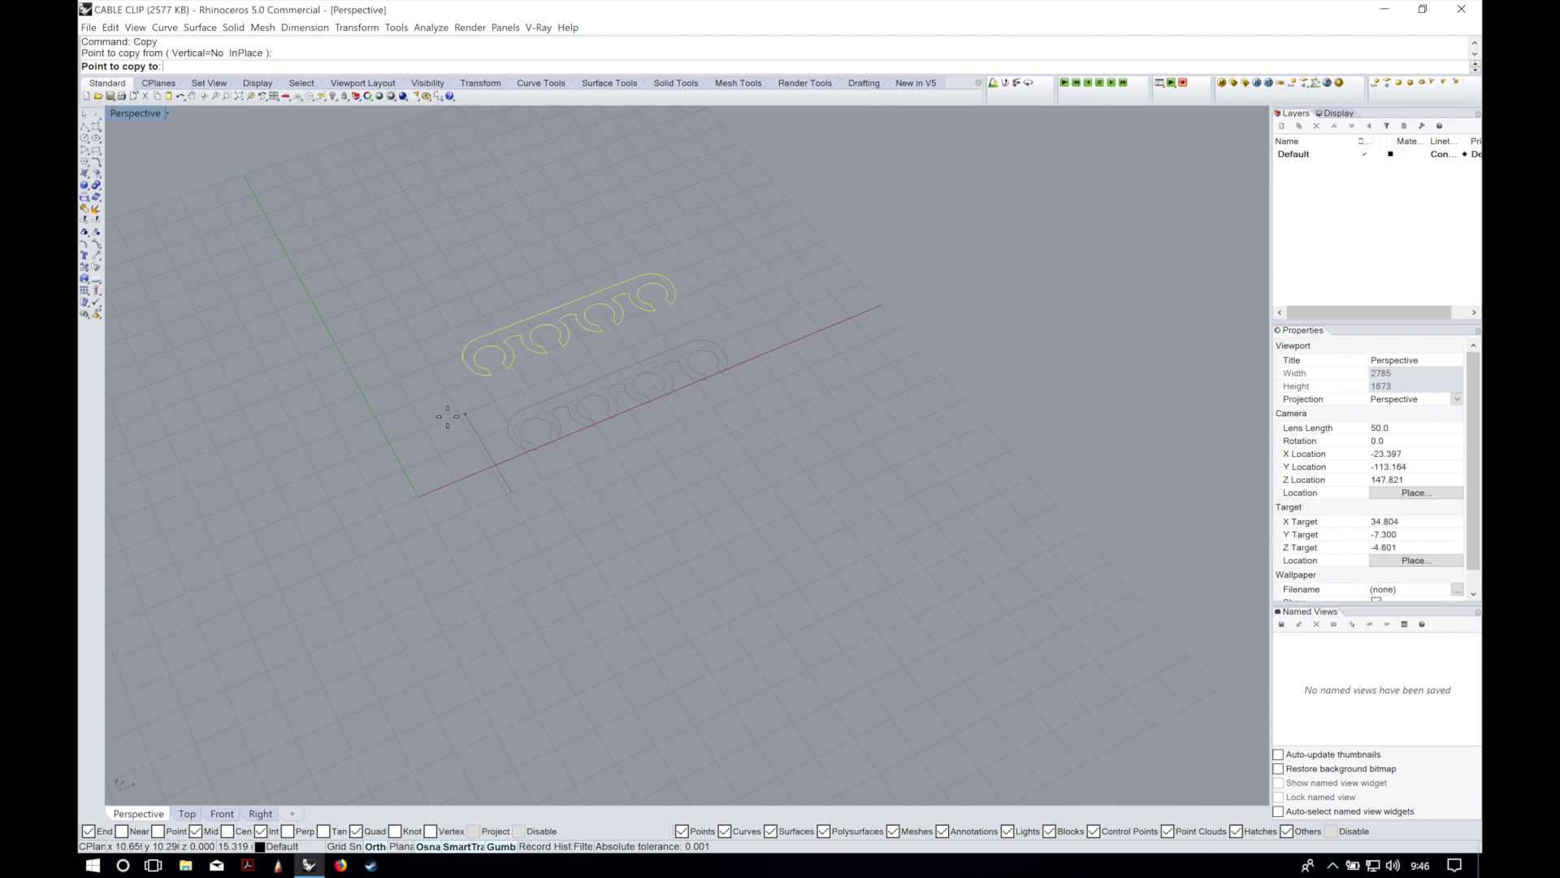
pyautogui.click(446, 410)
pyautogui.press('Escape')
pyautogui.press('Escape')
# Step: Undo the last curve extrusion and extrude the copied profile 2 mm as a solid
pyautogui.hotkey('ctrl', 'z')
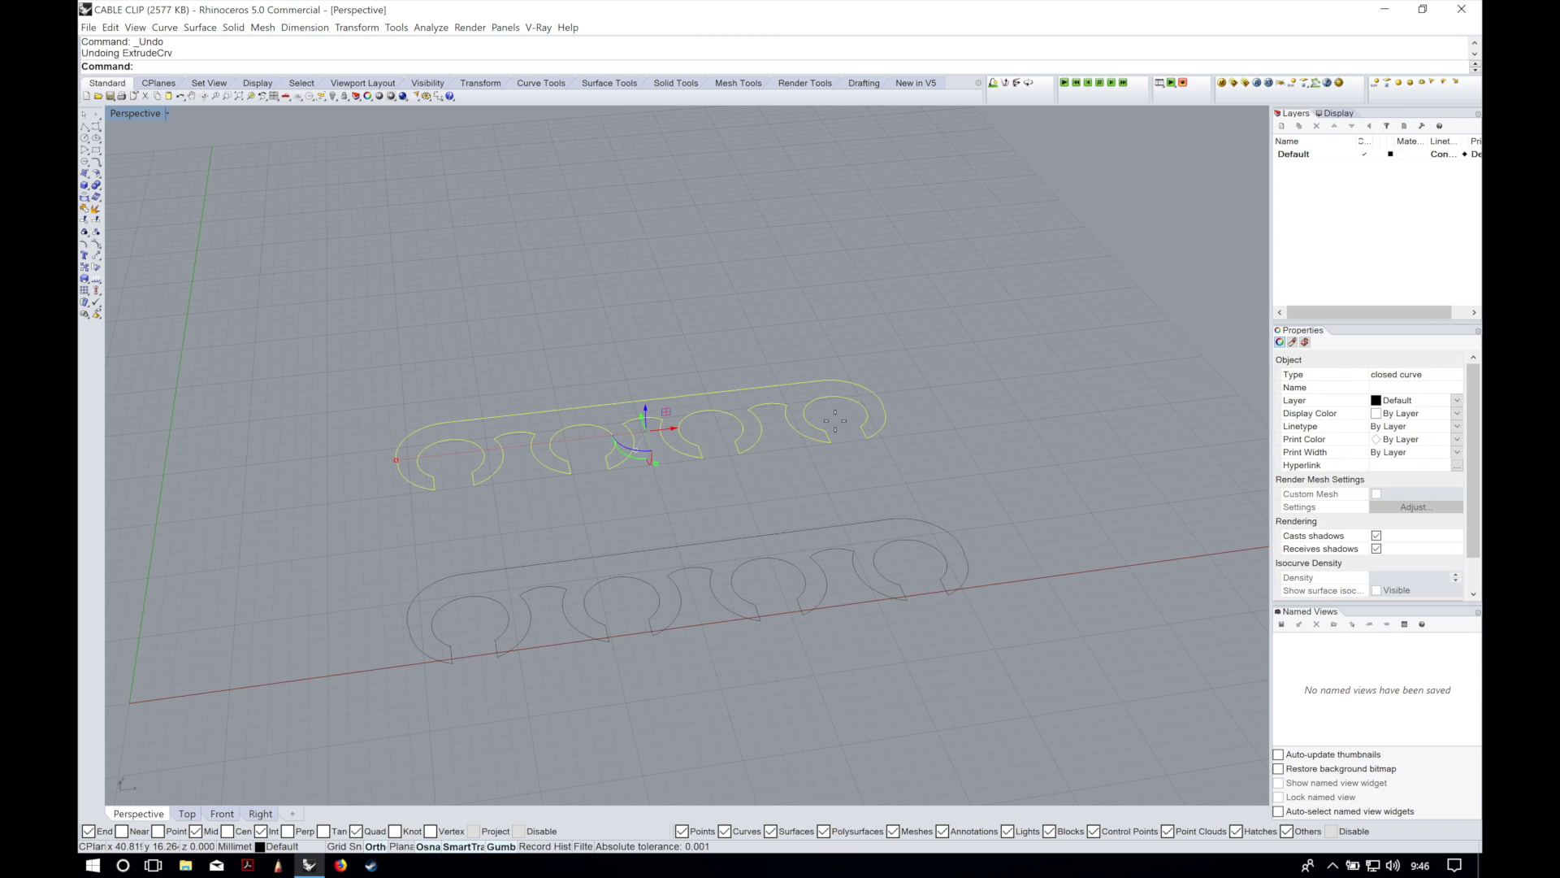
pyautogui.rightClick(835, 421)
pyautogui.write('2')
pyautogui.press('Return')
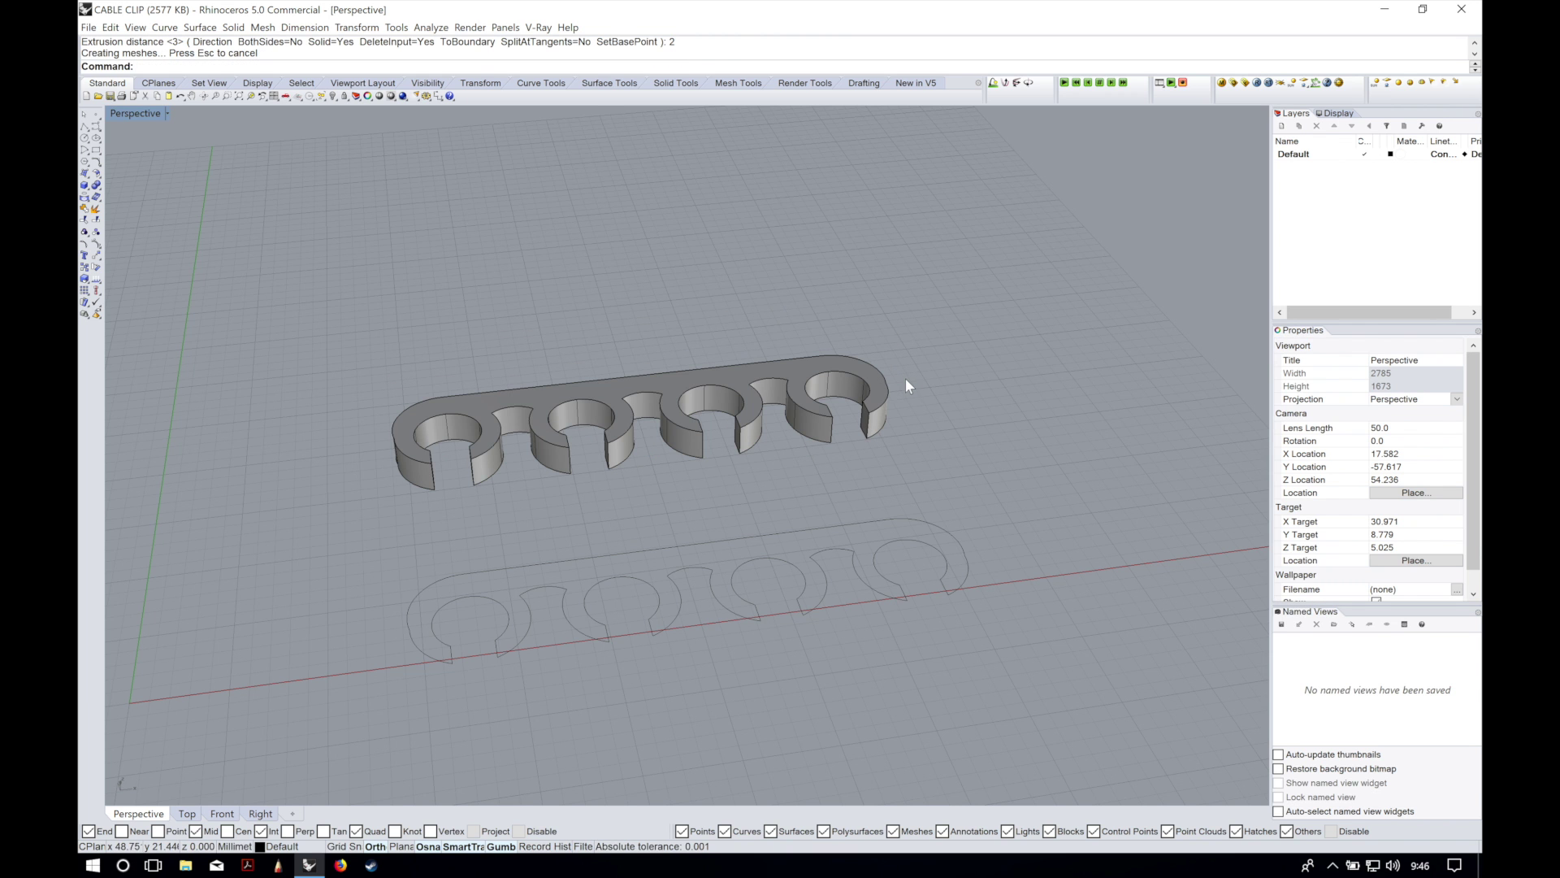
# Step: Set the perspective view to the Rendered display mode and save the file
pyautogui.moveTo(904, 377); pyautogui.dragTo(845, 382, button='right')
pyautogui.click(135, 28)
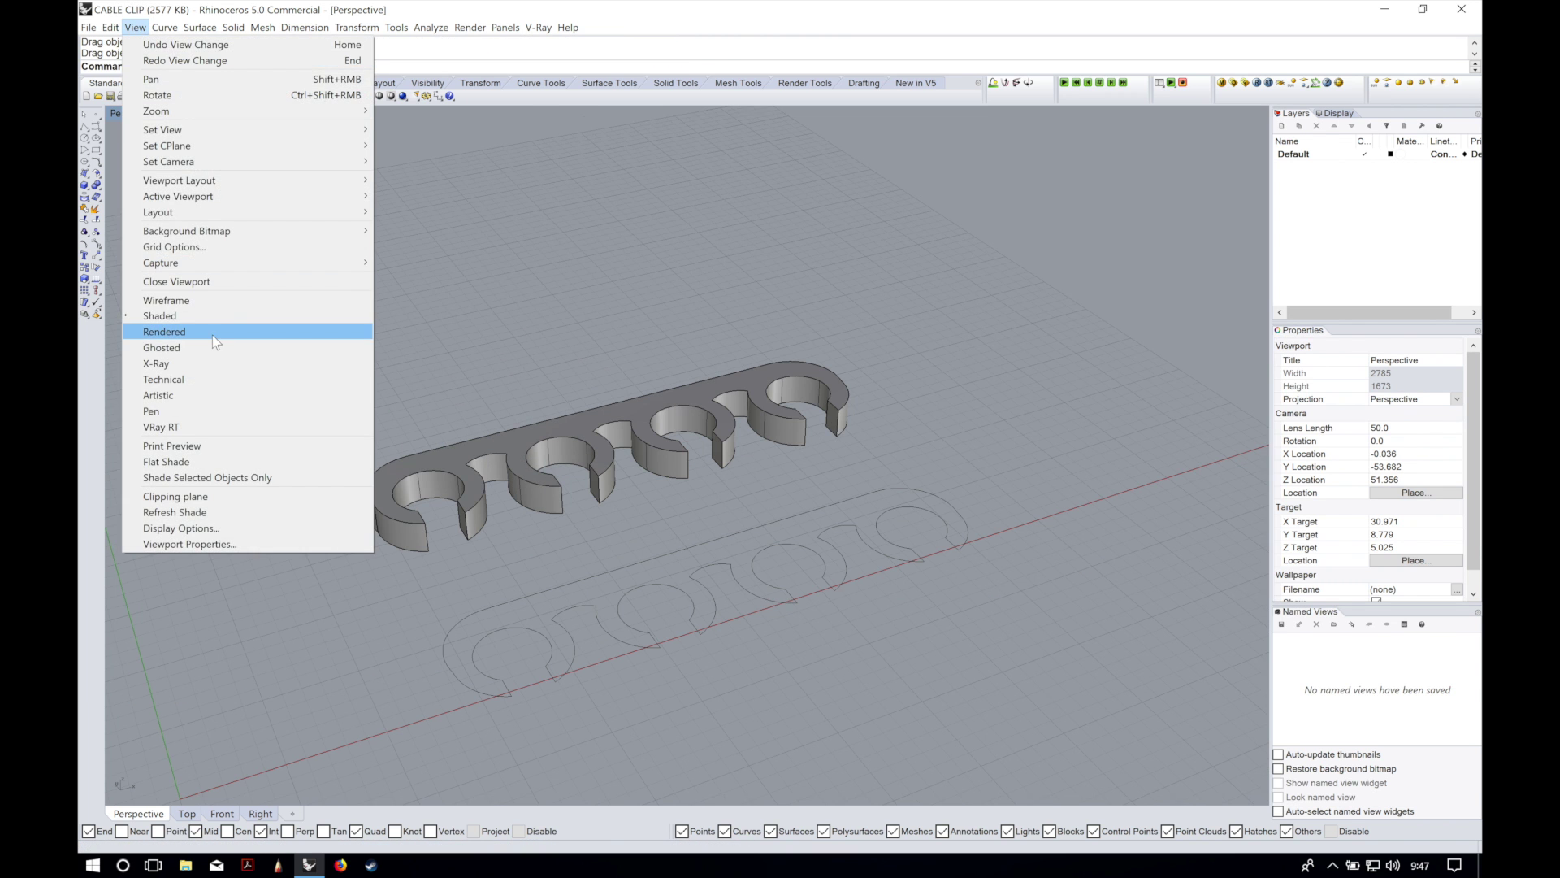
pyautogui.click(216, 343)
pyautogui.moveTo(317, 417); pyautogui.dragTo(368, 449, button='right')
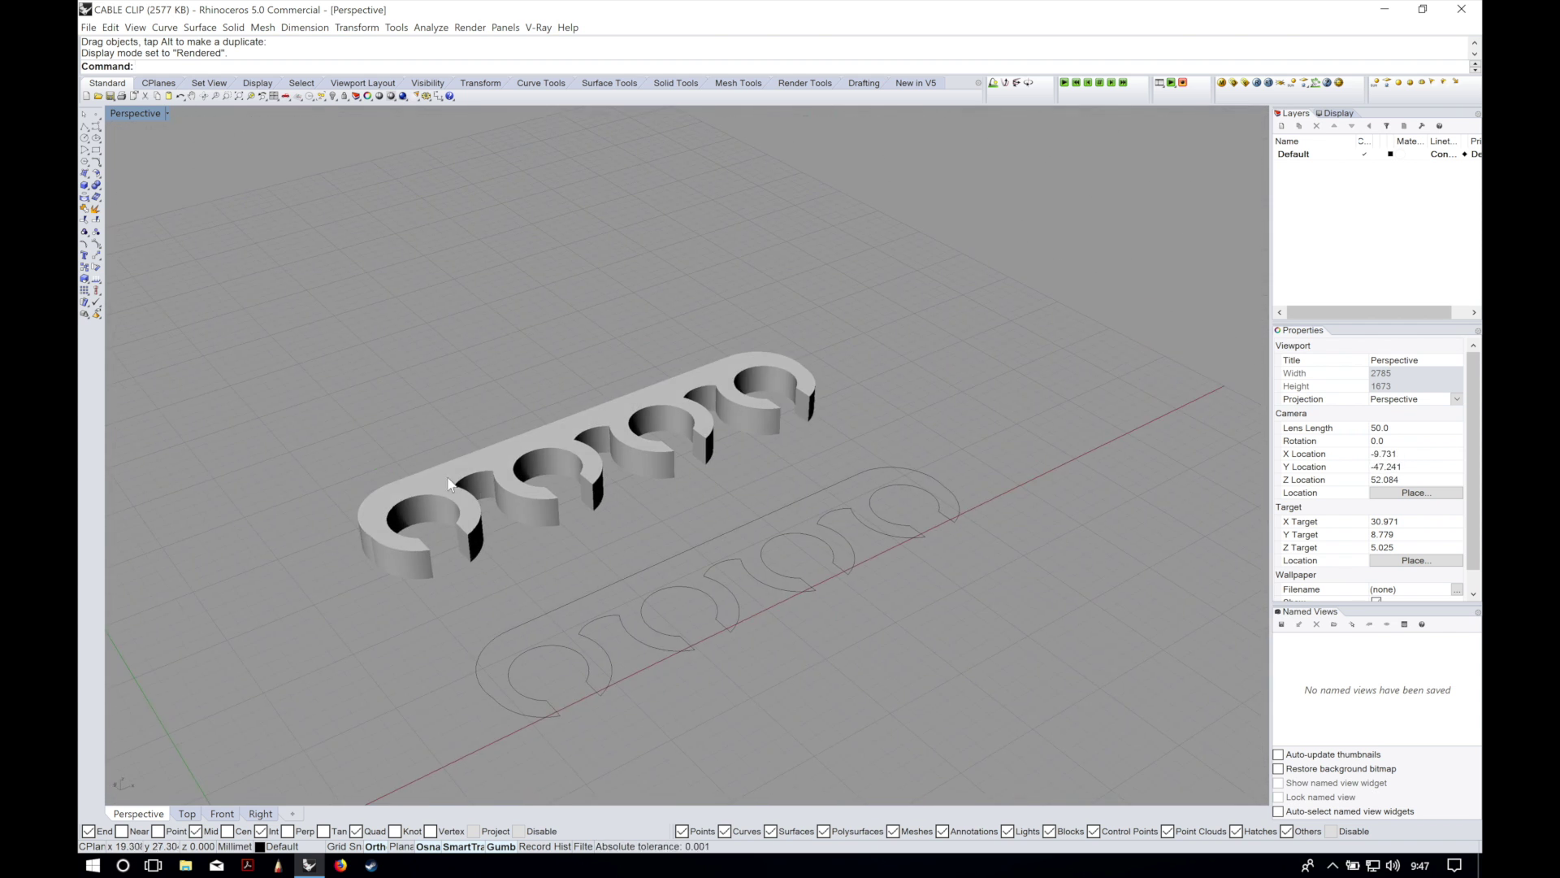
pyautogui.hotkey('ctrl', 's')
# Step: Export the clip solid to the Desktop as an STL file named CABLE CLIP, with a 0.1 mm mesh tolerance
pyautogui.click(546, 400)
pyautogui.click(88, 27)
pyautogui.click(140, 208)
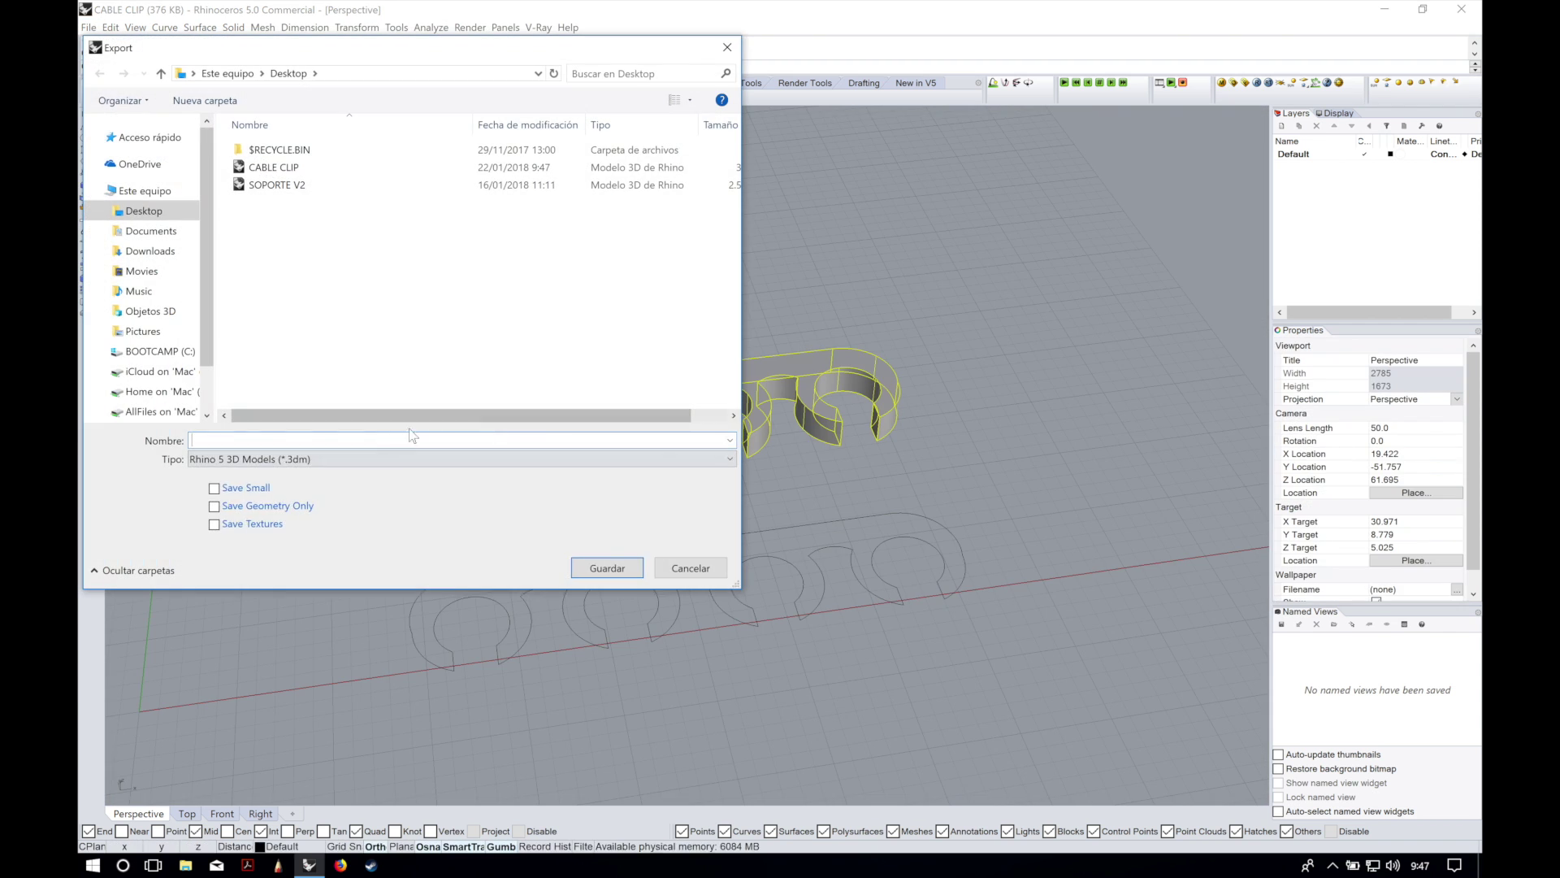
pyautogui.click(455, 460)
pyautogui.click(285, 755)
pyautogui.click(271, 439)
pyautogui.write('CA')
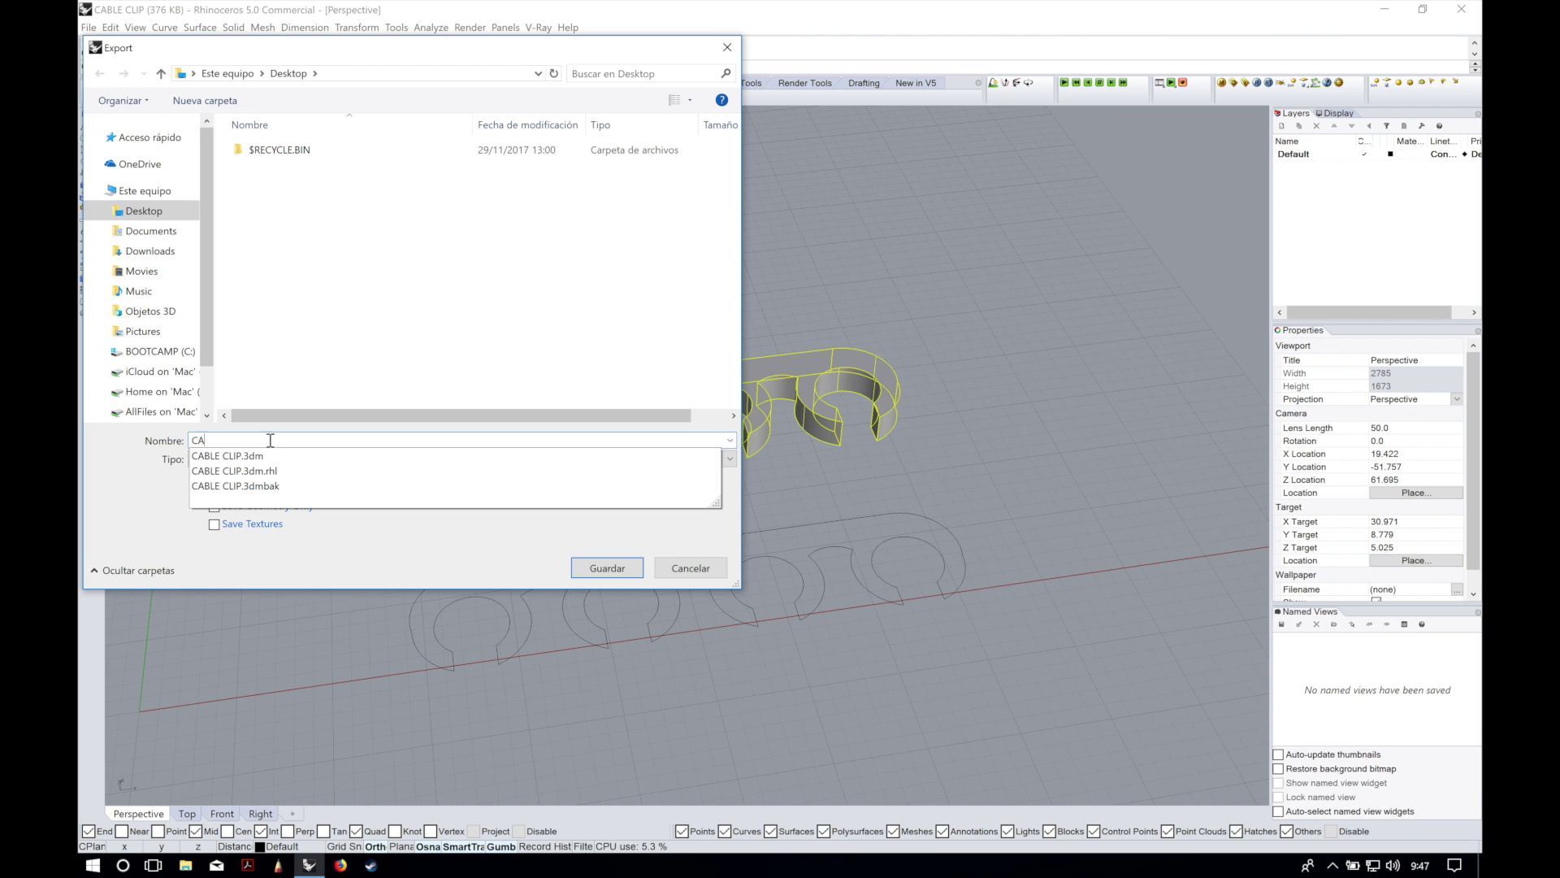
pyautogui.write('BLE CLIP')
pyautogui.click(638, 568)
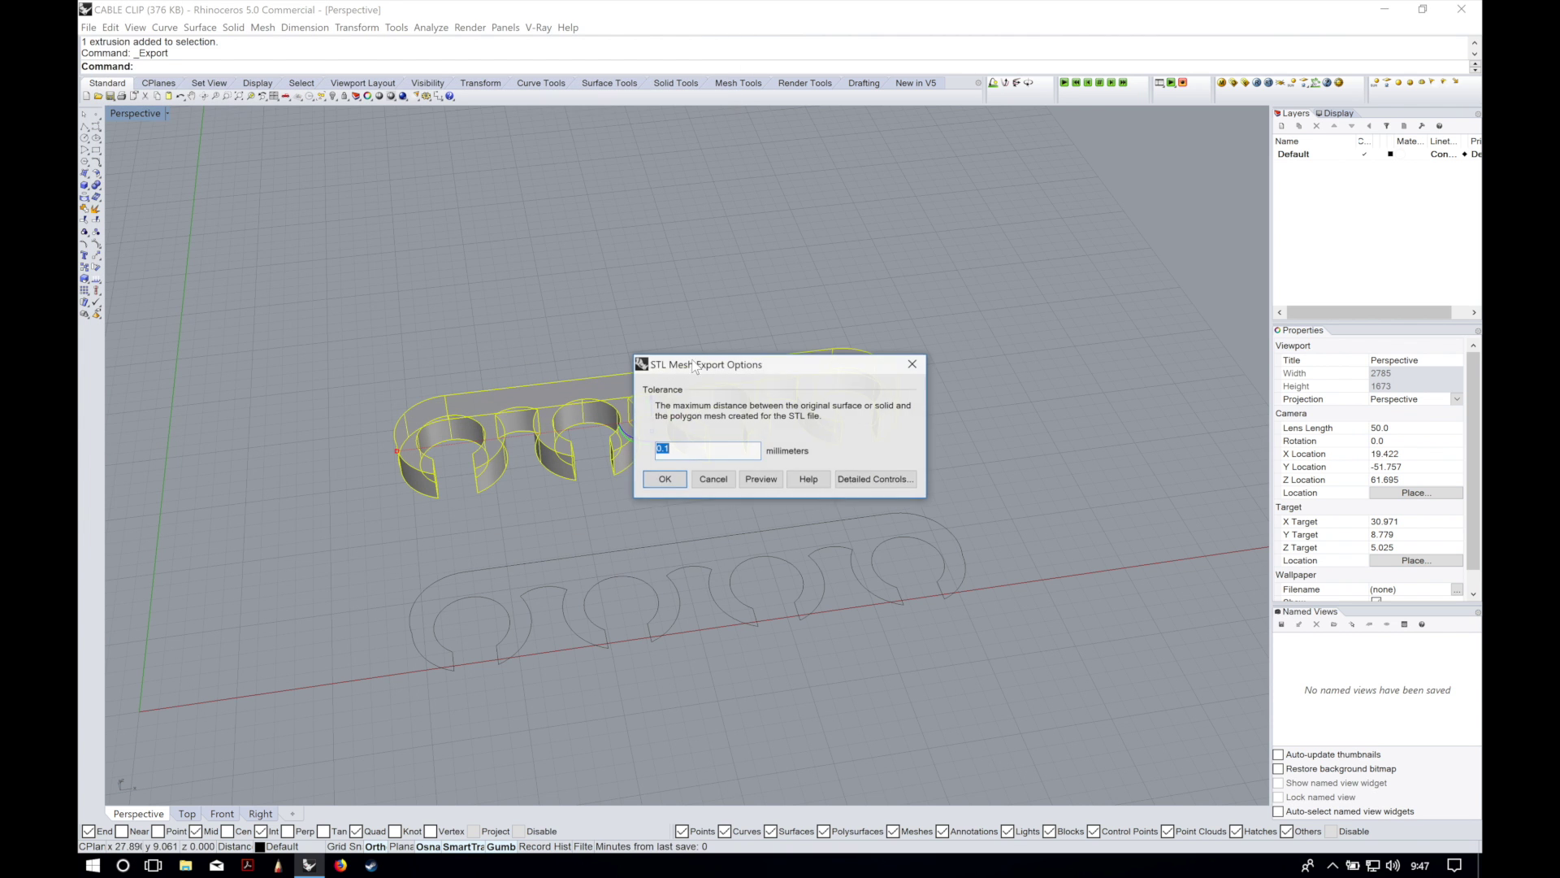
pyautogui.click(664, 478)
pyautogui.click(662, 488)
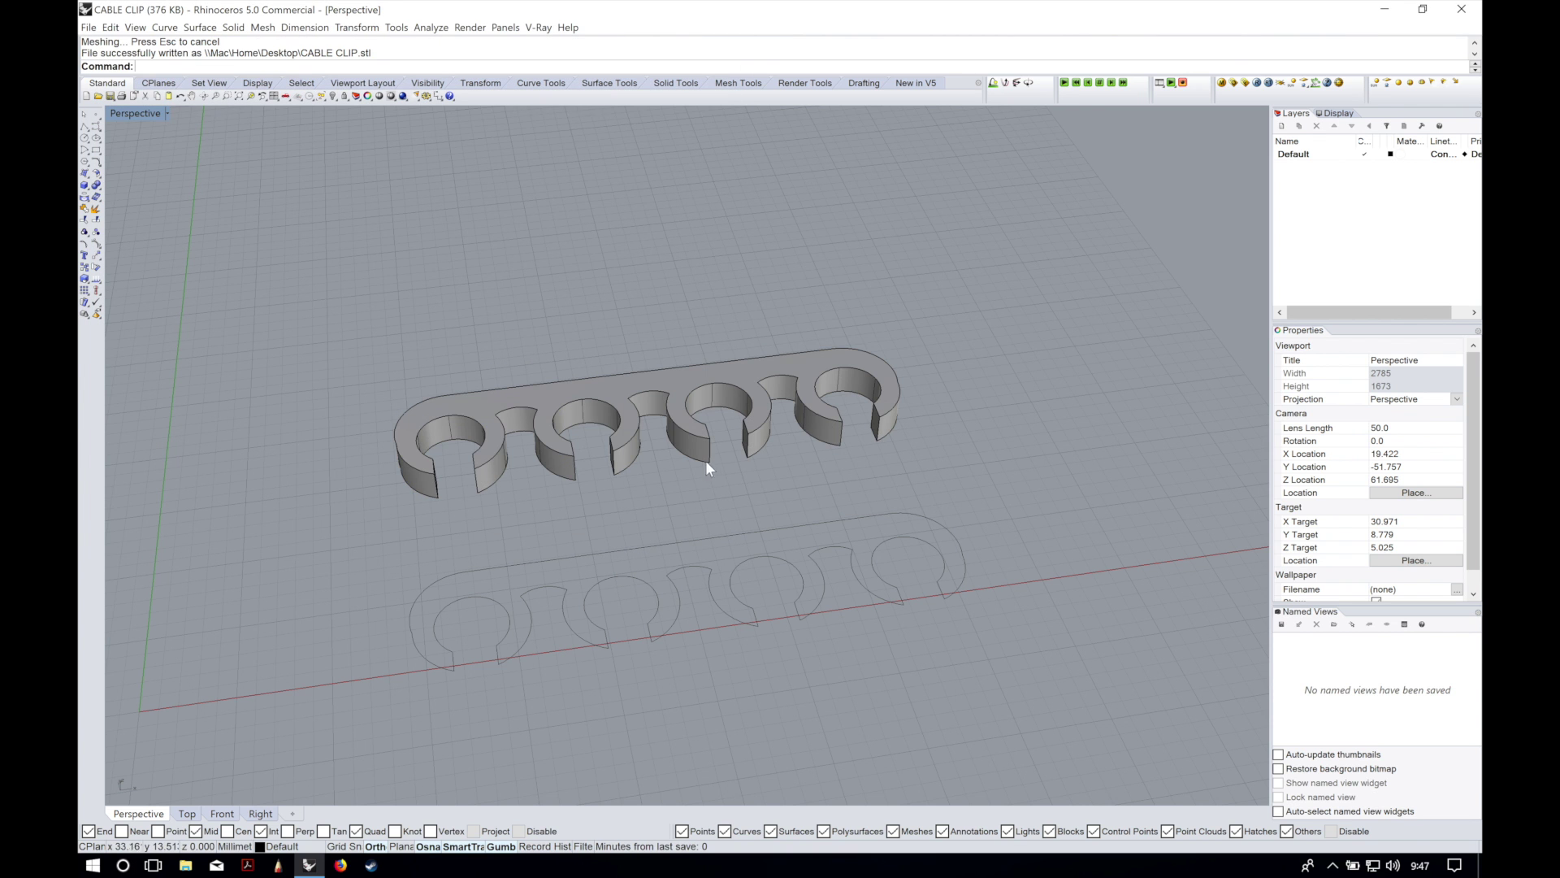
# Step: Close Rhinoceros, go back to the macOS desktop and launch Ultimaker Cura
pyautogui.click(686, 397)
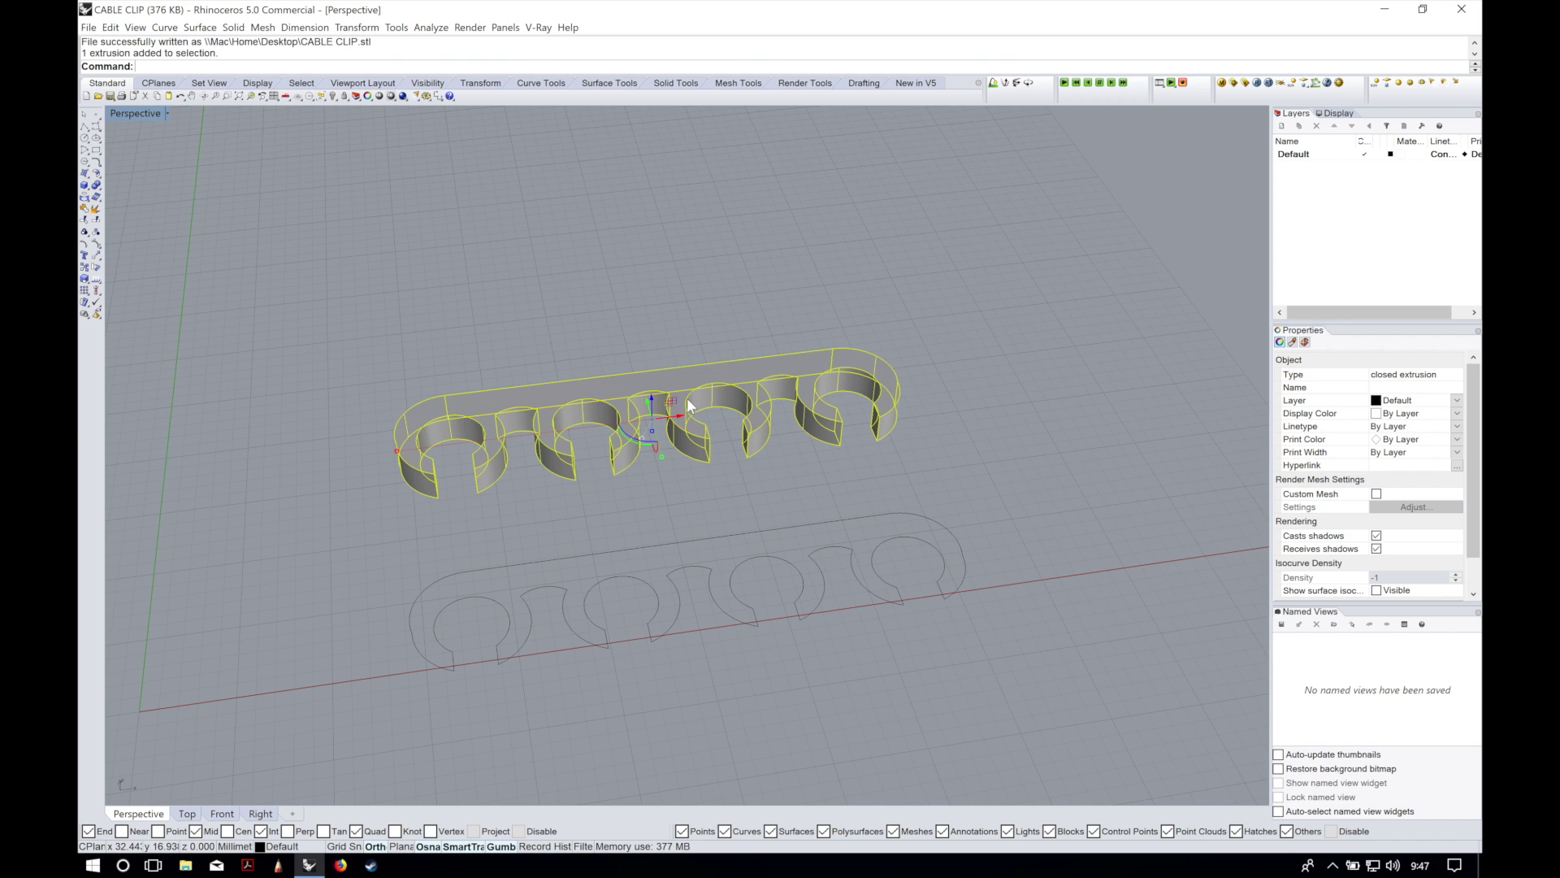
pyautogui.click(1472, 11)
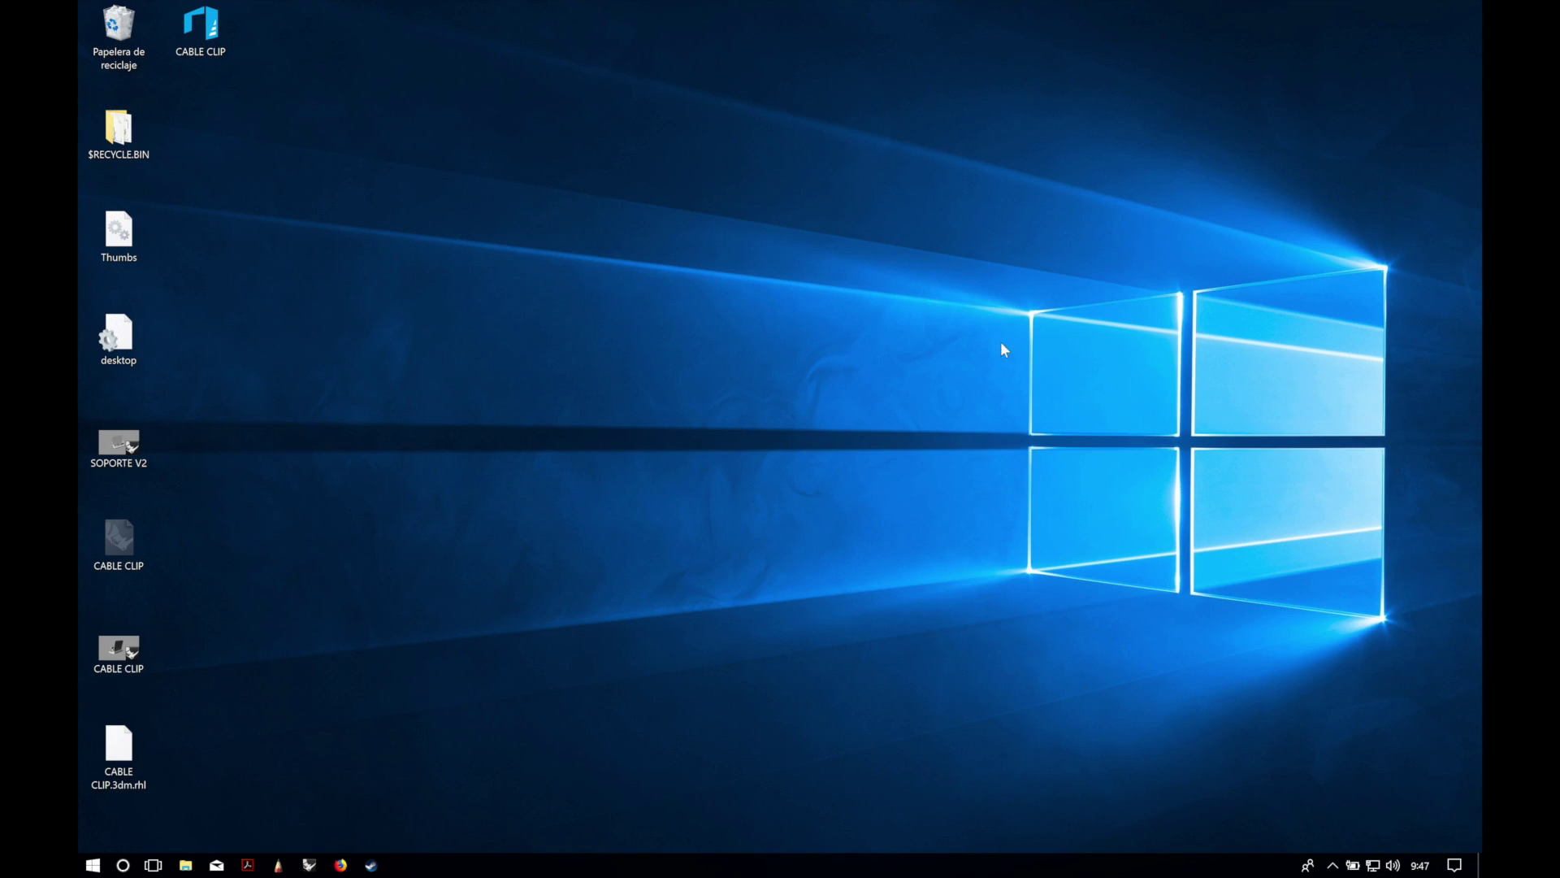
pyautogui.hotkey('ctrl', 'Left')
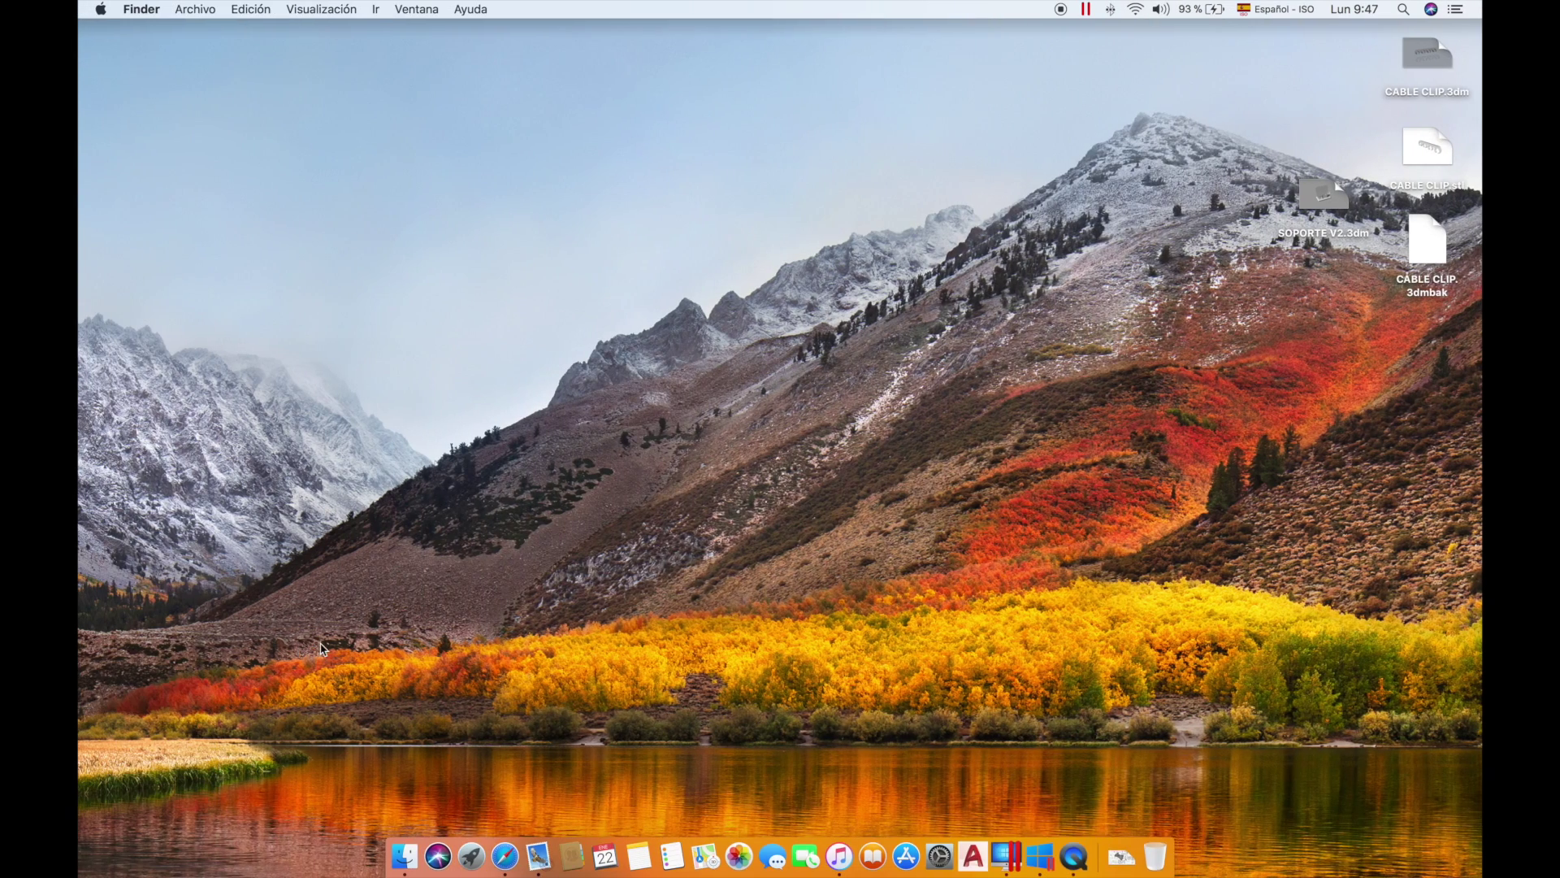
pyautogui.click(1091, 860)
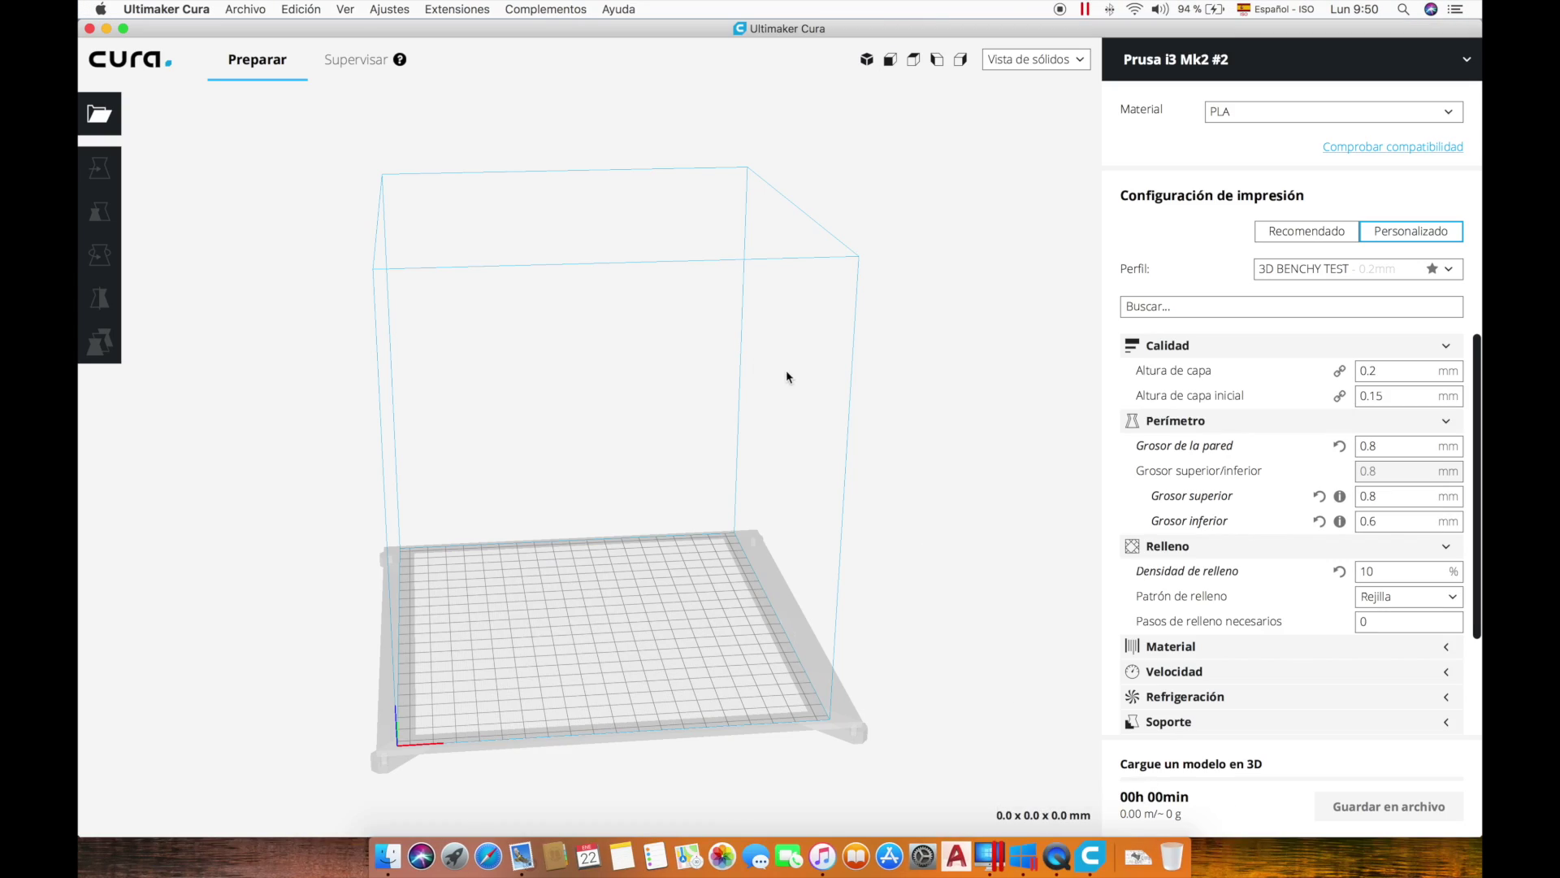
# Step: Load the CABLE CLIP STL file from the desktop onto Cura's build plate and ignore the crash report
pyautogui.press('F11')
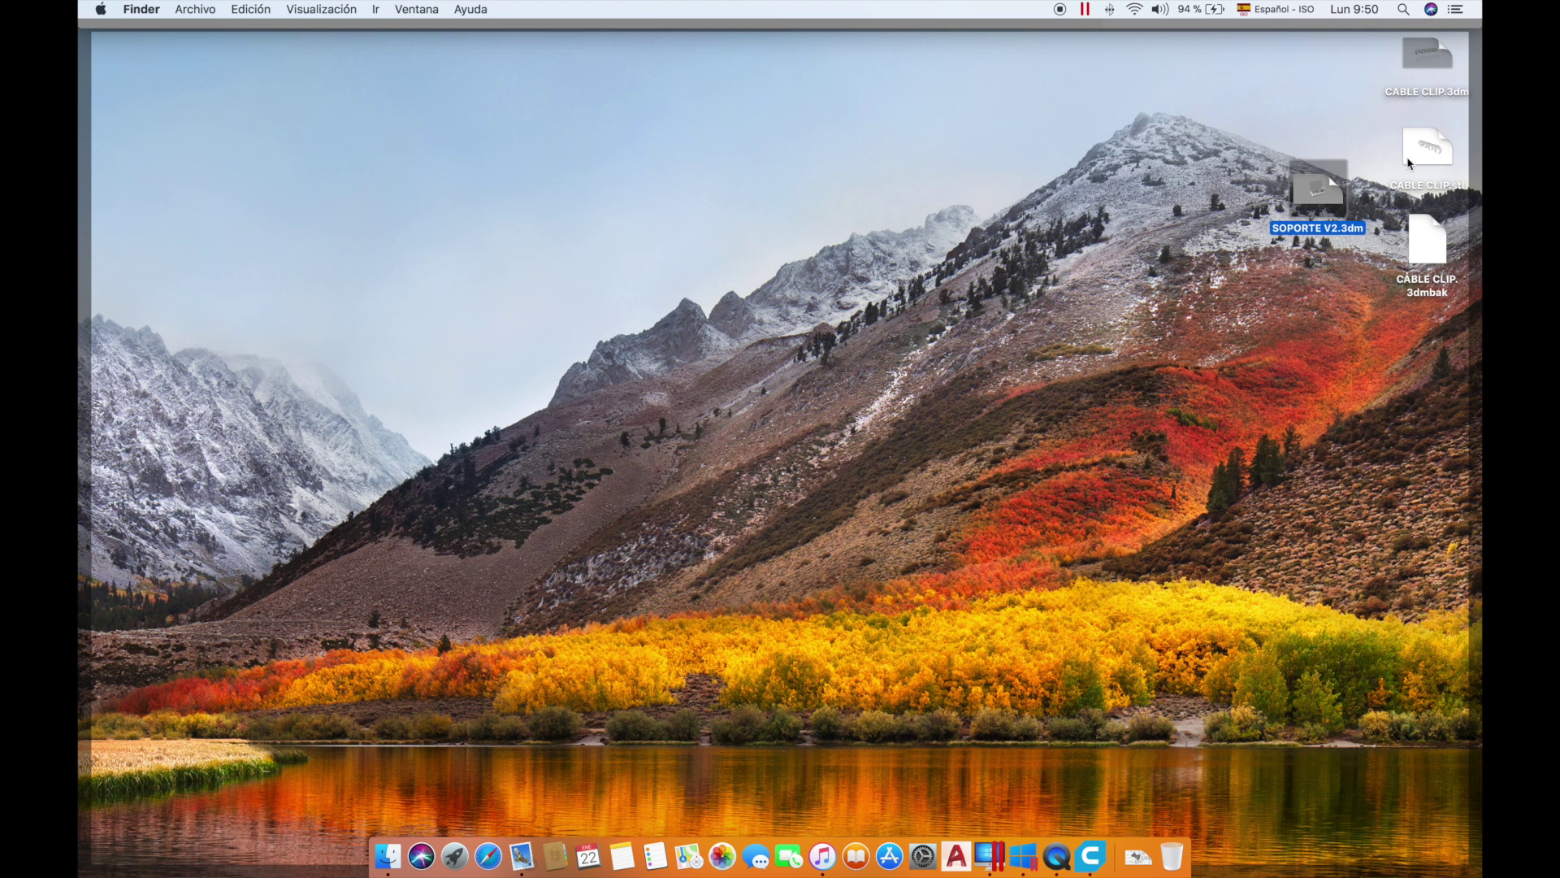
pyautogui.click(1440, 140)
pyautogui.moveTo(1347, 149); pyautogui.dragTo(574, 547)
pyautogui.click(587, 622)
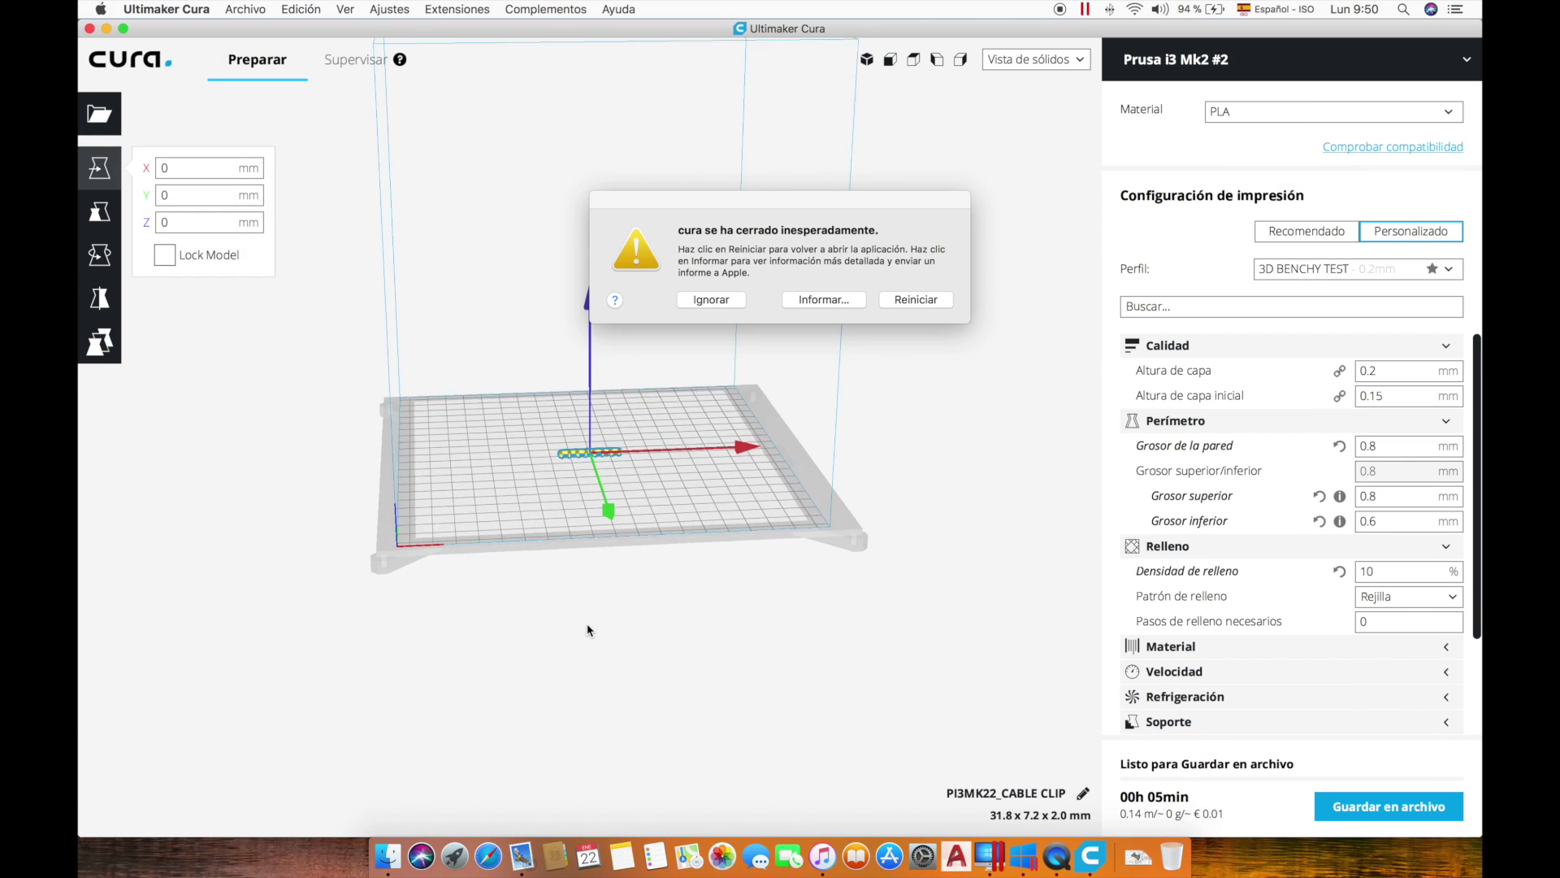
pyautogui.click(711, 300)
# Step: Change the build plate adhesion type to Falda (skirt)
pyautogui.scroll(5, 728, 305)
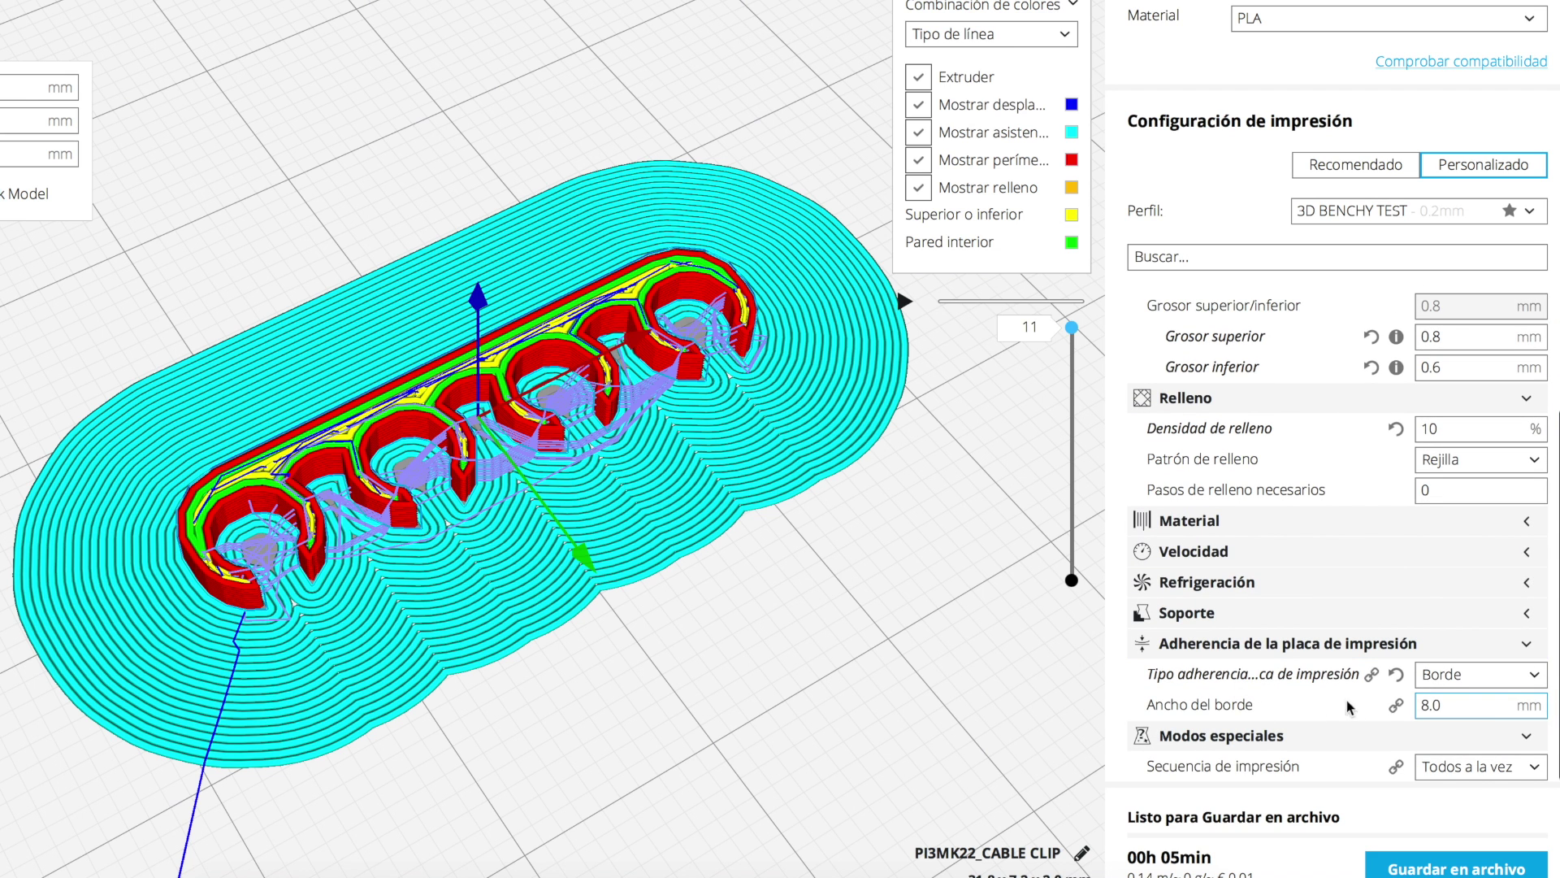
pyautogui.click(1472, 675)
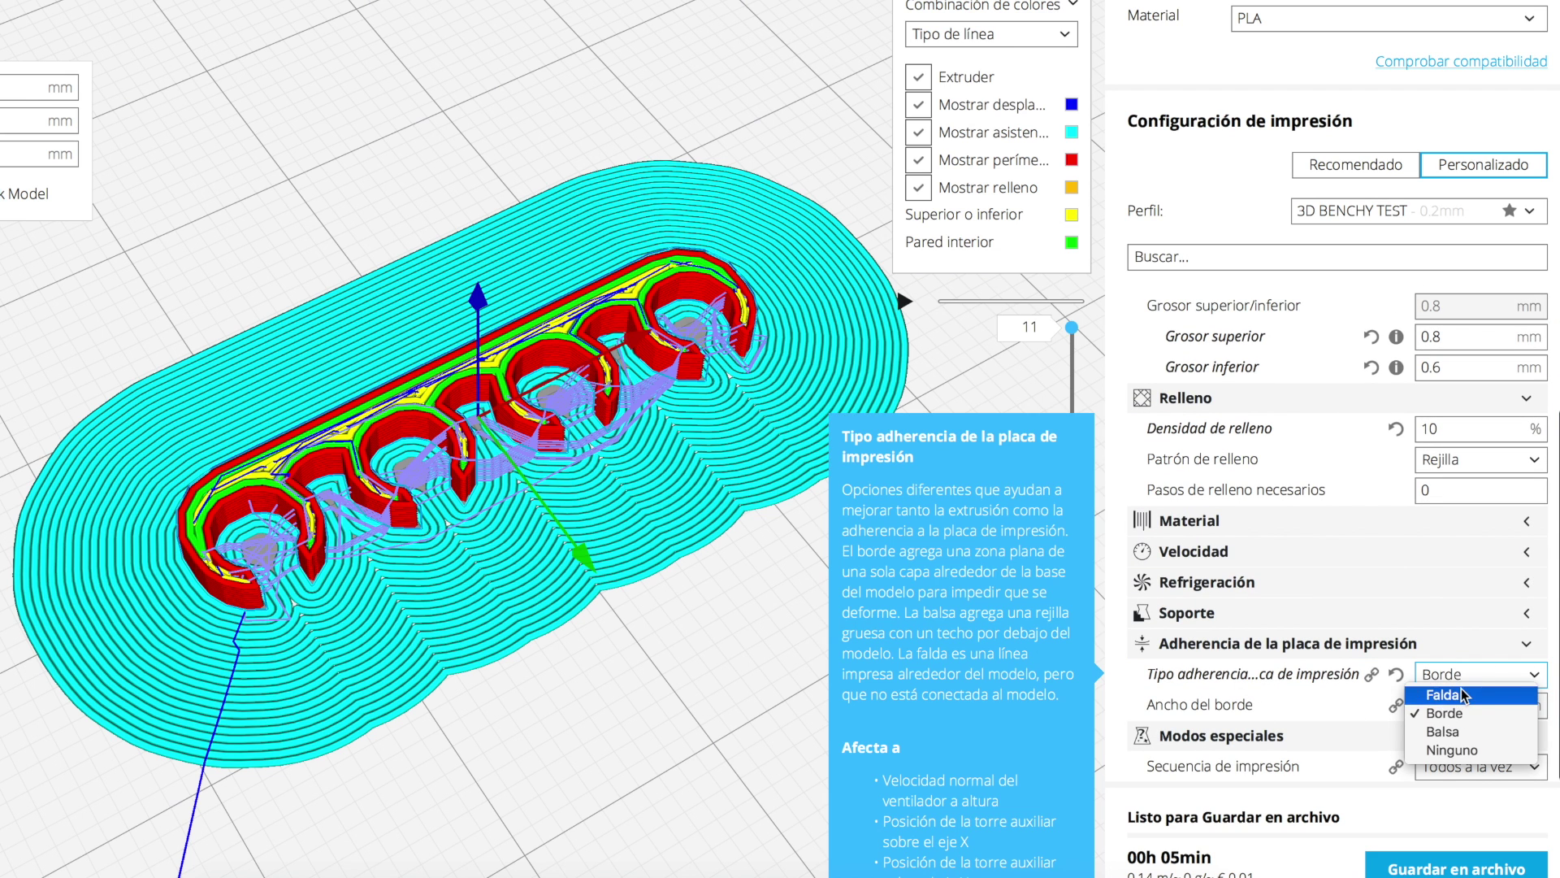
pyautogui.click(1463, 694)
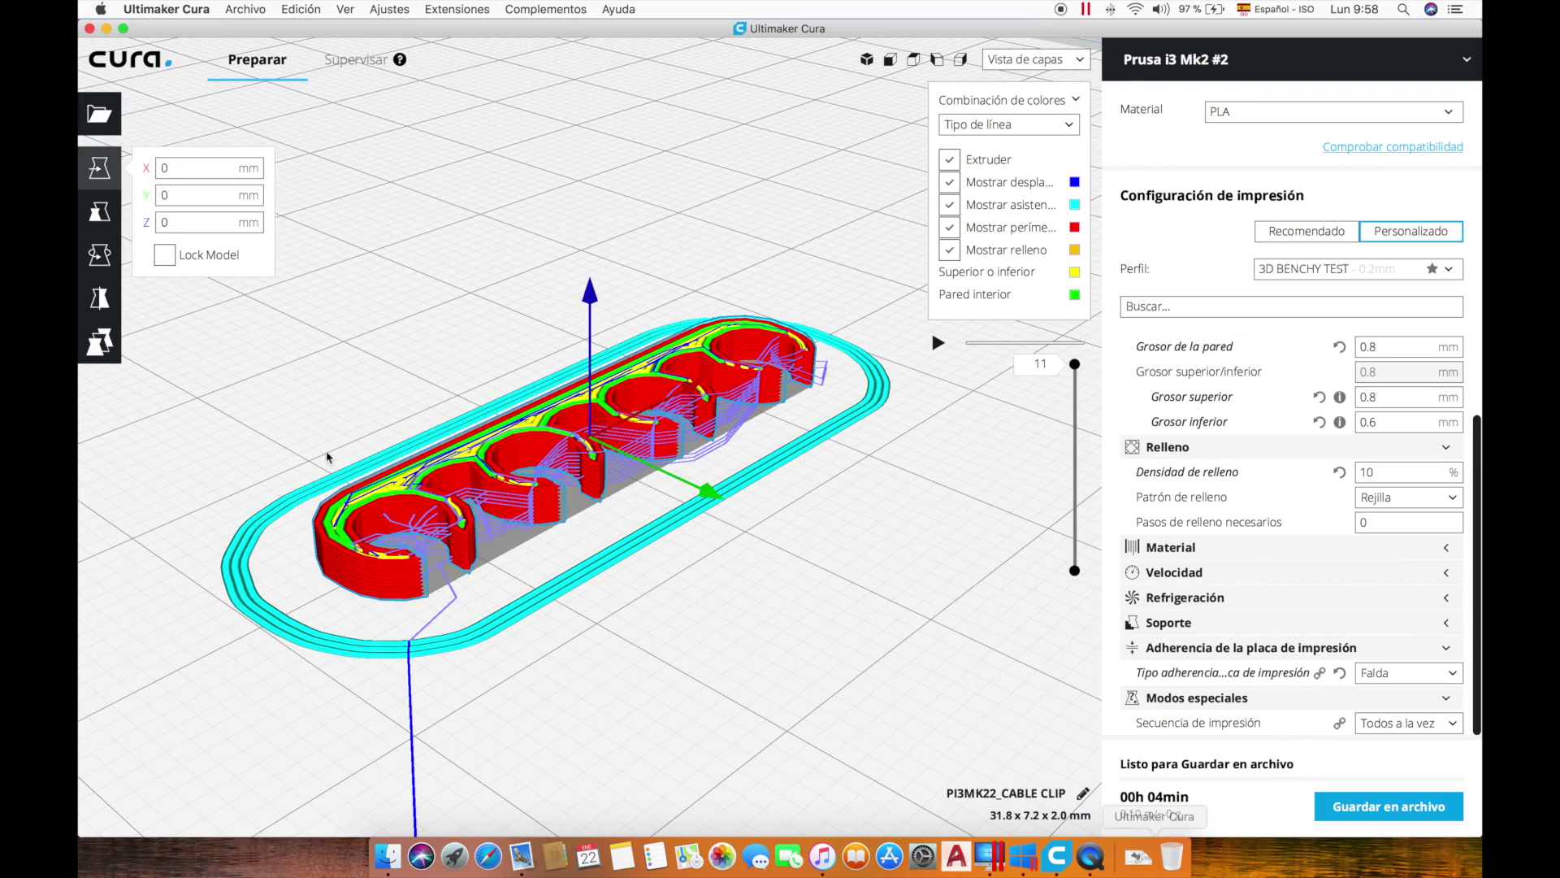
# Step: Check the sliced clip in the layer view and open the Multiplicar modelo seleccionado dialog for it
pyautogui.scroll(5, 326, 458)
pyautogui.scroll(-5, 341, 438)
pyautogui.moveTo(325, 465); pyautogui.dragTo(373, 398, button='right')
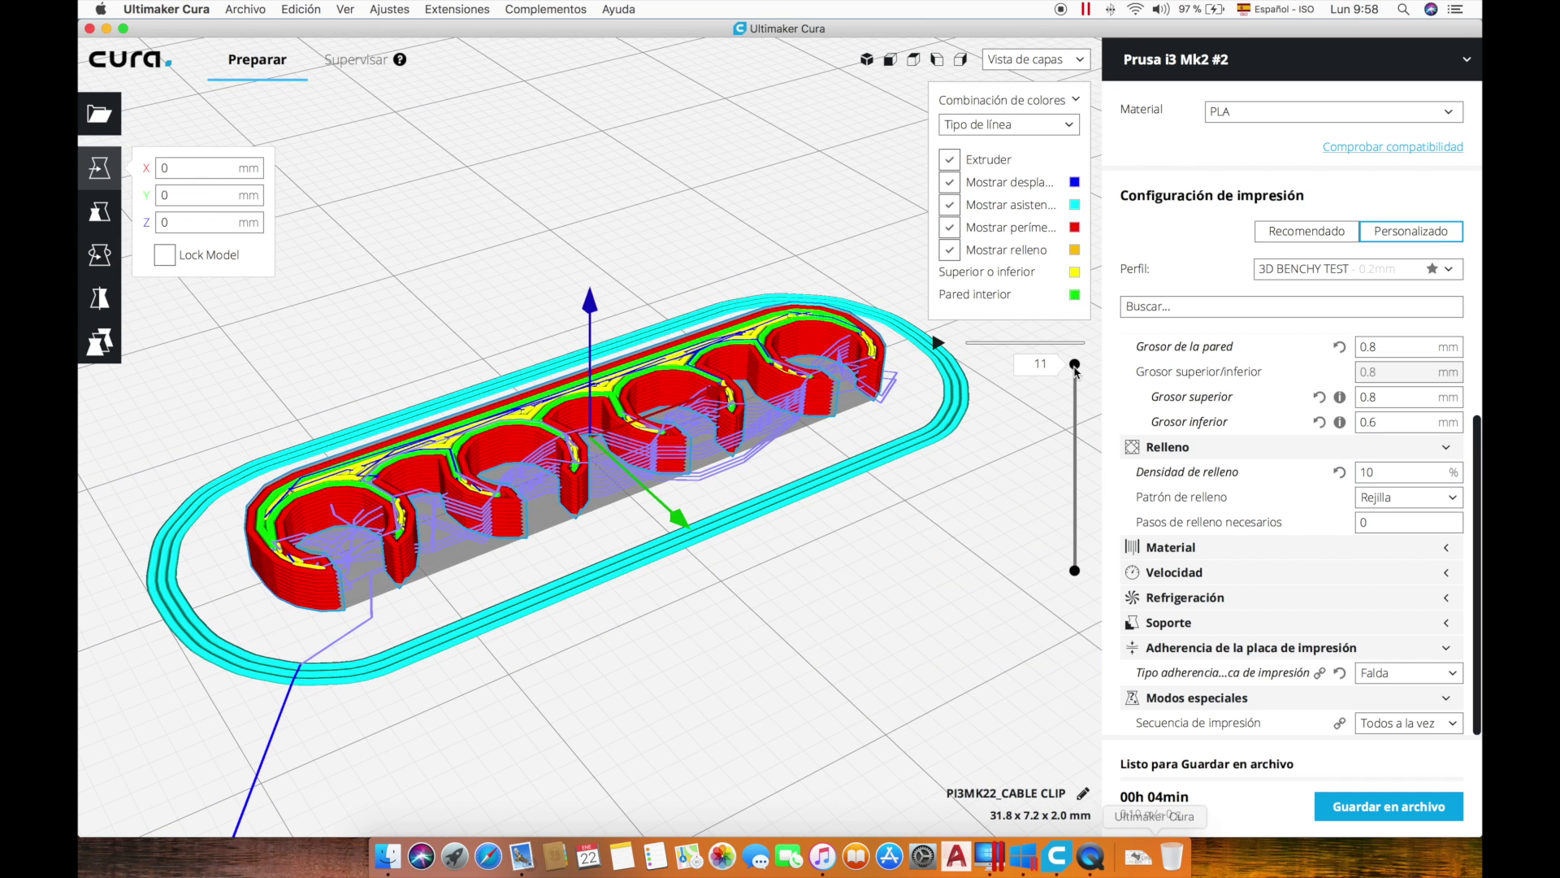
pyautogui.scroll(-5, 894, 390)
pyautogui.rightClick(697, 411)
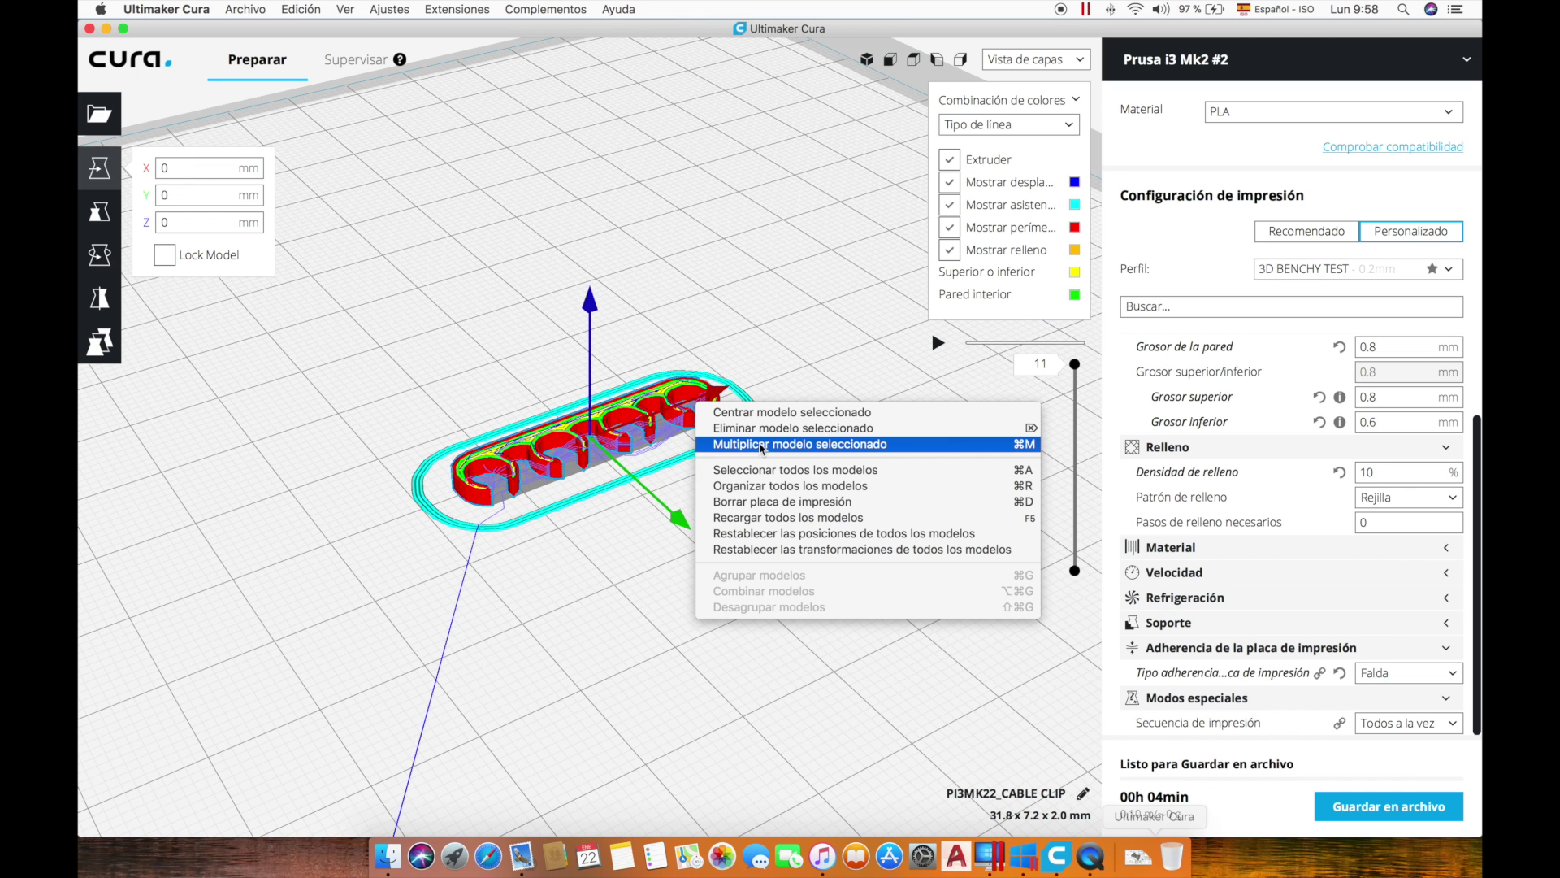
pyautogui.click(786, 441)
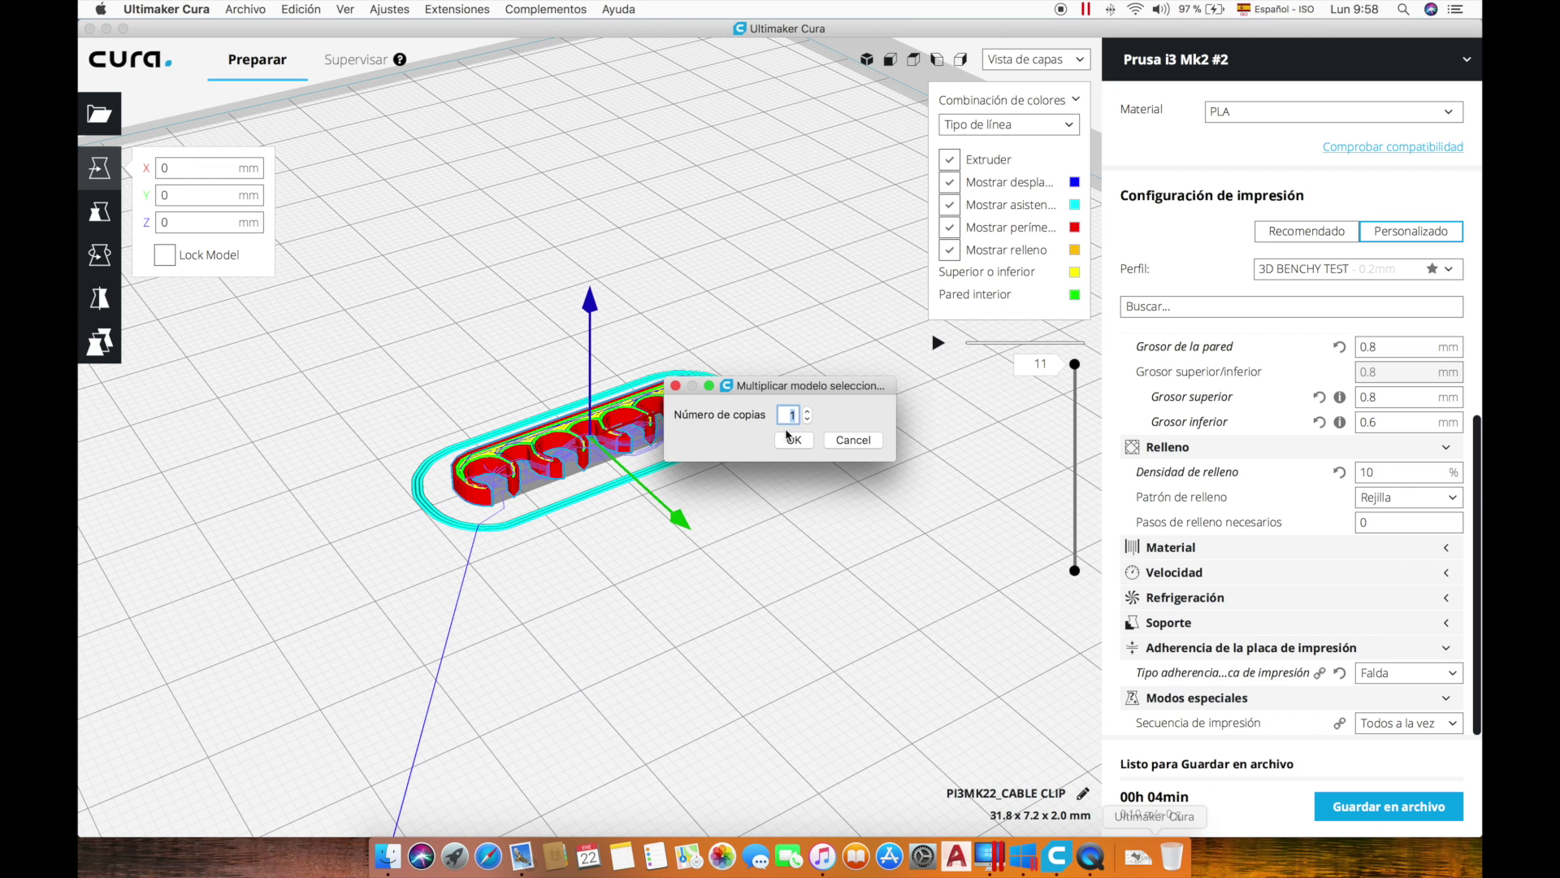